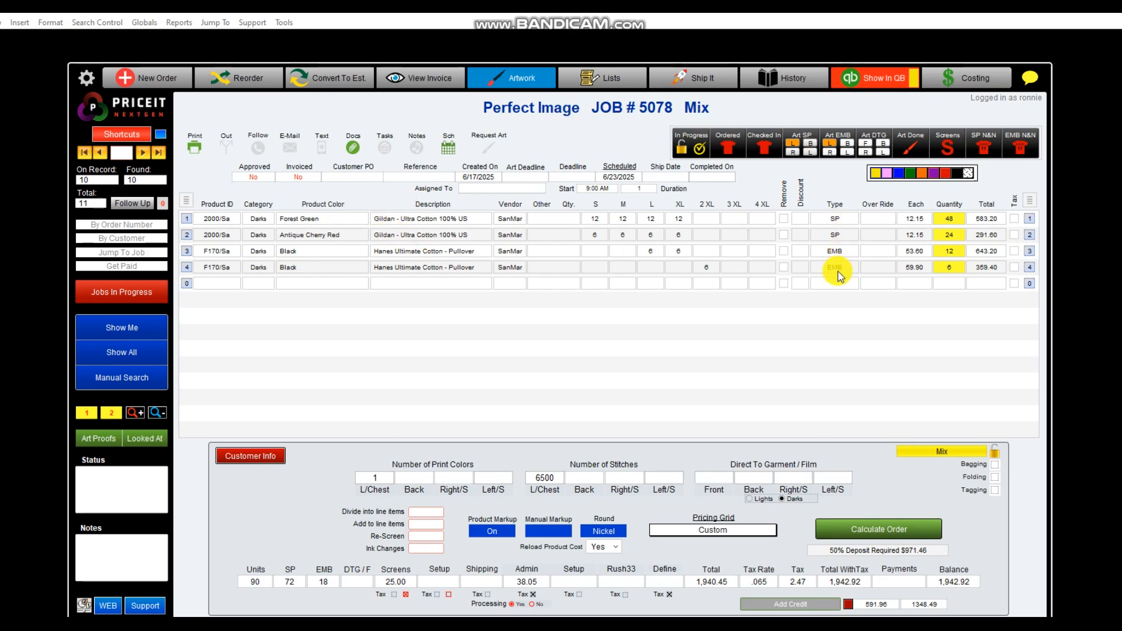
Open the order's outsourcing screen, show only the SP lines, and mark the Forest Green and Antique Cherry Red items for pushing.
{"action": "left_click", "coordinate": [227, 140]}
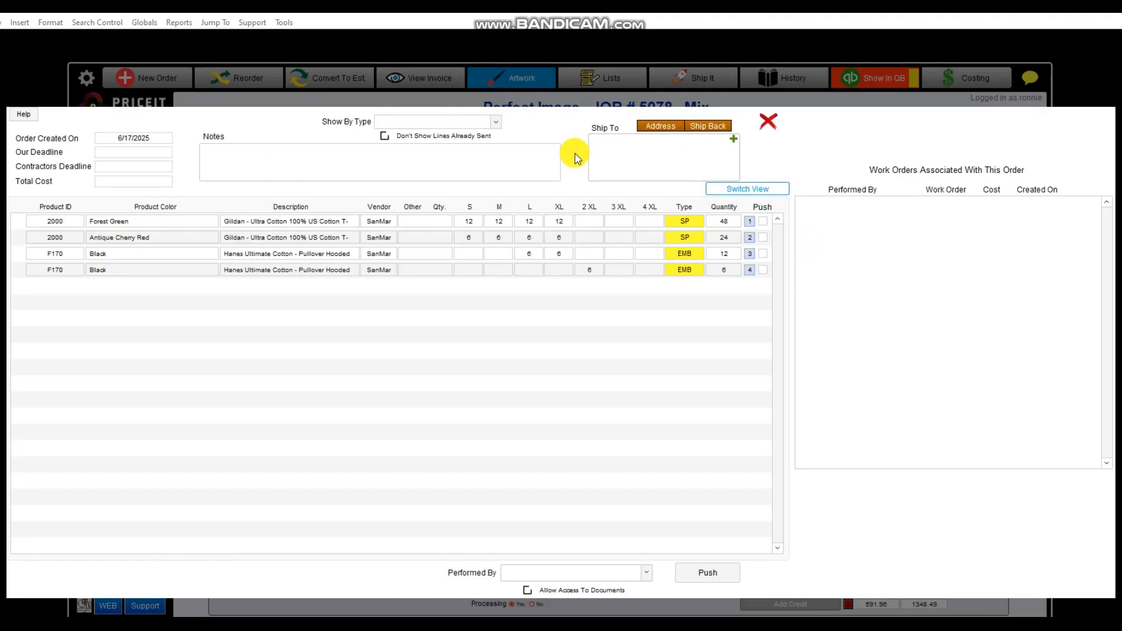
{"action": "left_click", "coordinate": [494, 124]}
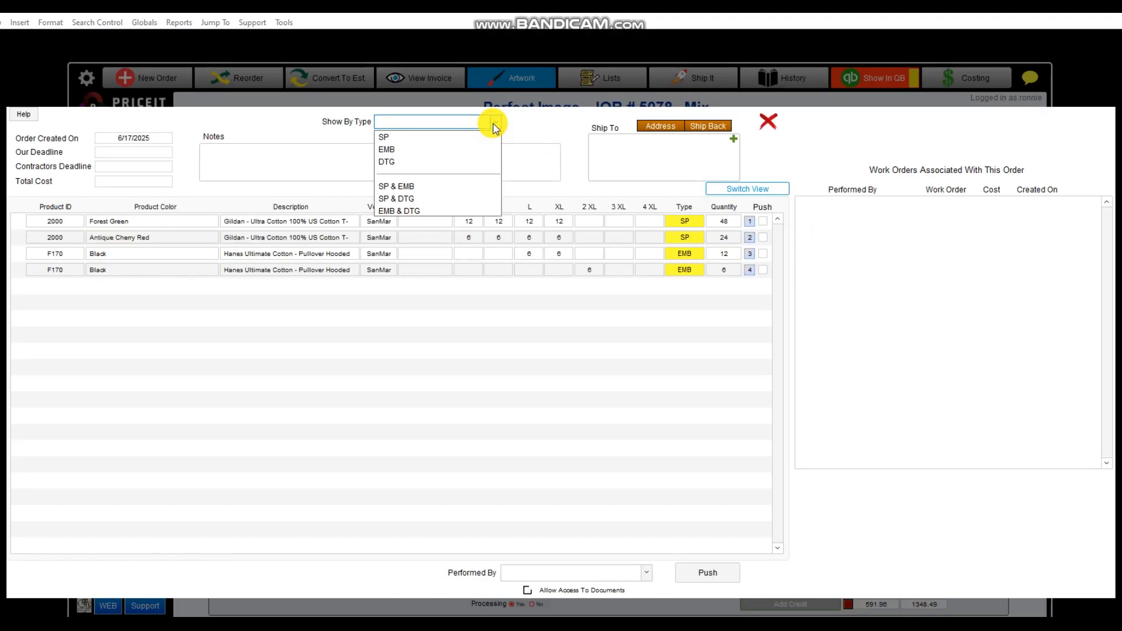
{"action": "left_click", "coordinate": [408, 137]}
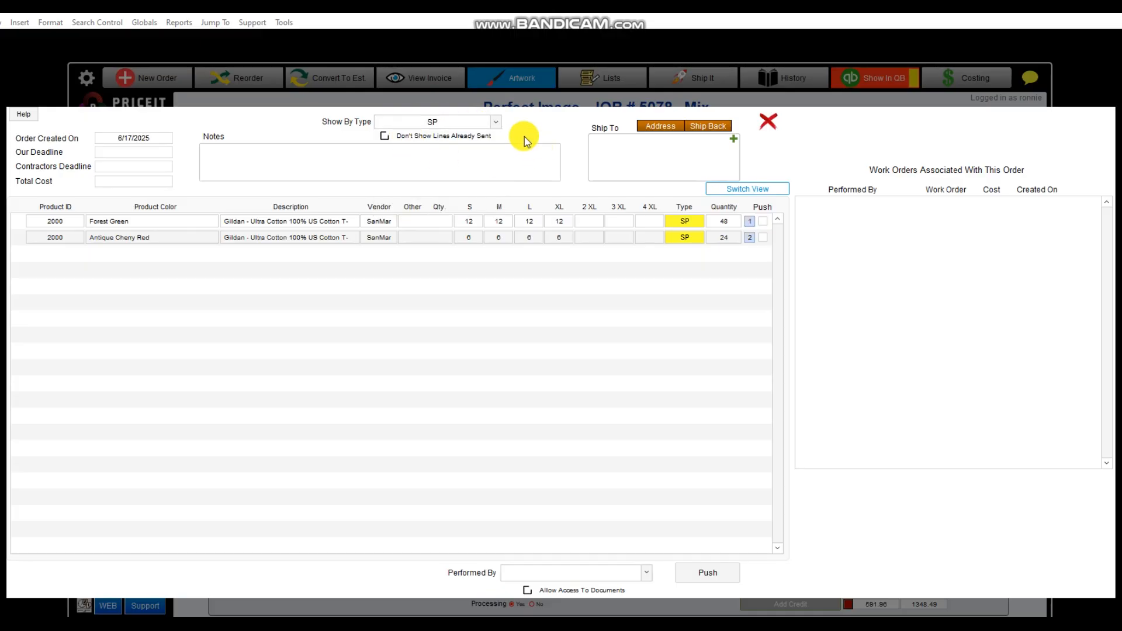
{"action": "left_click", "coordinate": [762, 221]}
{"action": "left_click", "coordinate": [762, 238]}
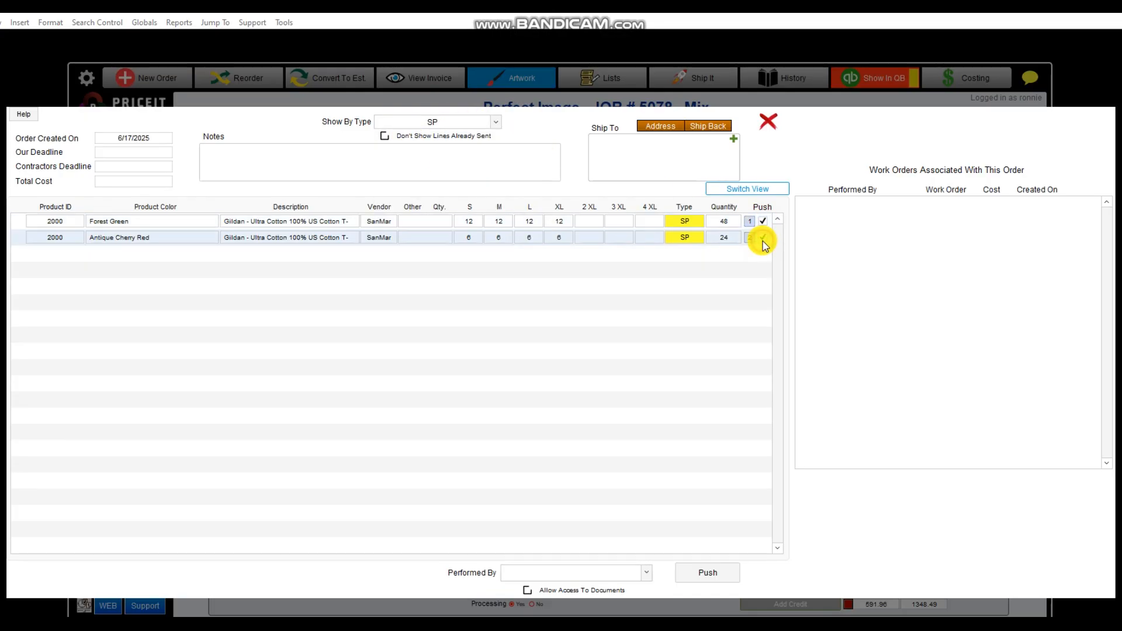
Allow access to documents and push the marked SP lines to a work order performed by Pam's Embroidery Shop.
{"action": "left_click", "coordinate": [528, 591]}
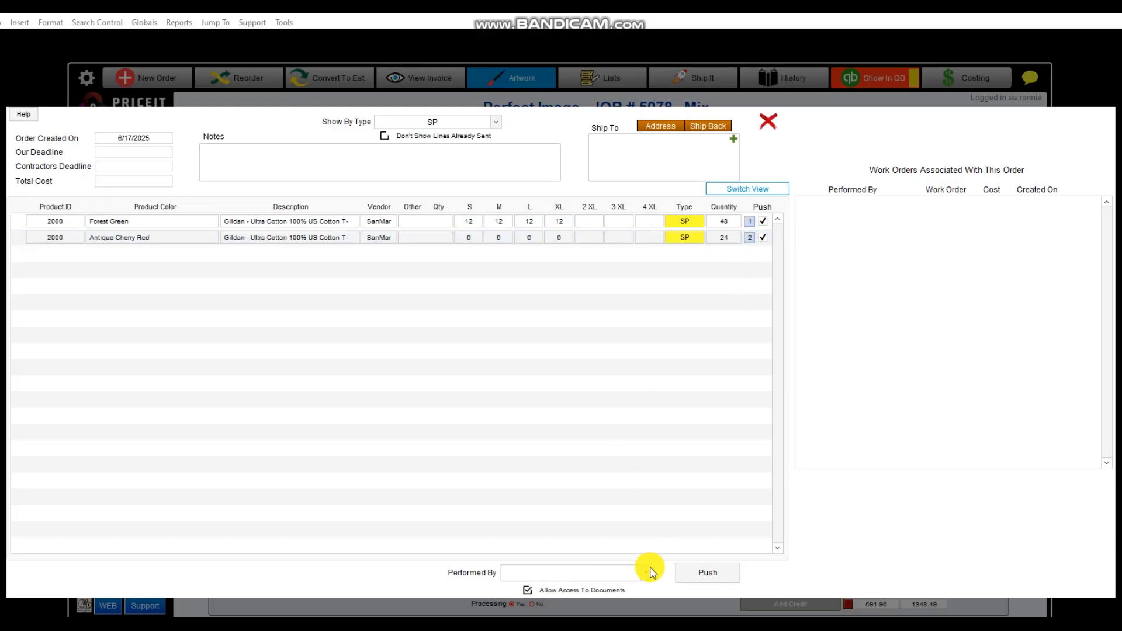
{"action": "left_click", "coordinate": [647, 571]}
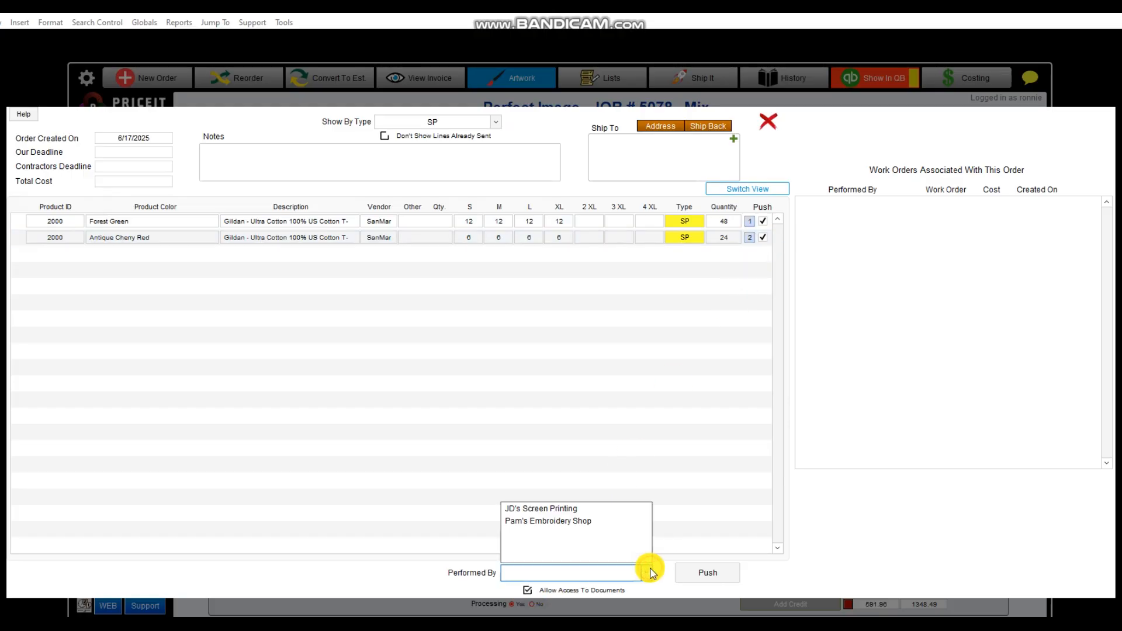
{"action": "left_click", "coordinate": [560, 522]}
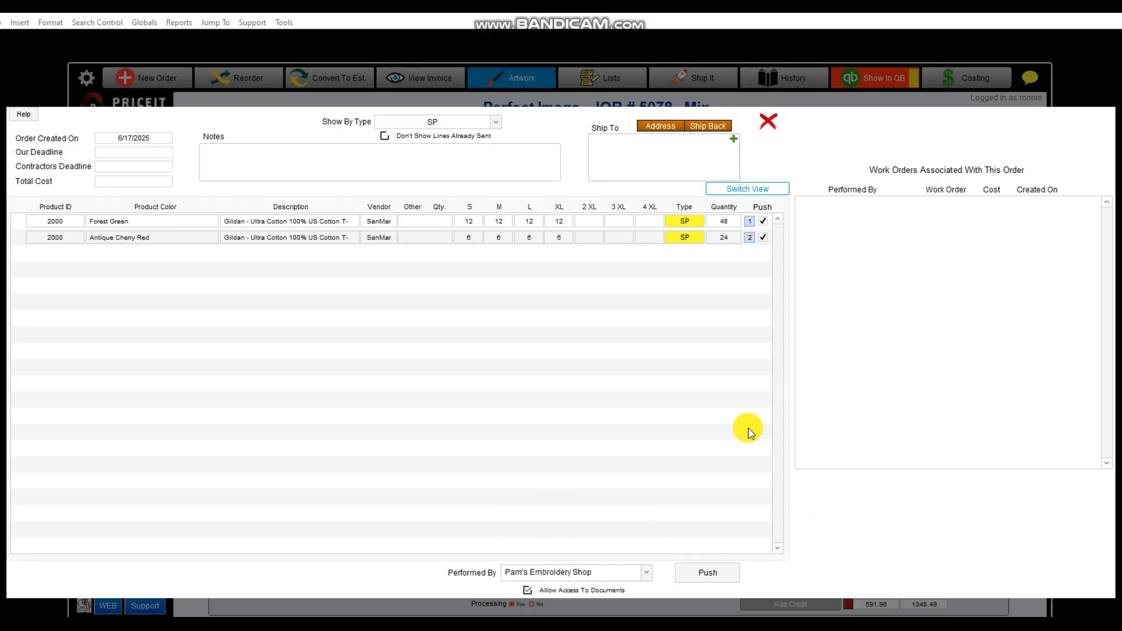
{"action": "left_click", "coordinate": [708, 572]}
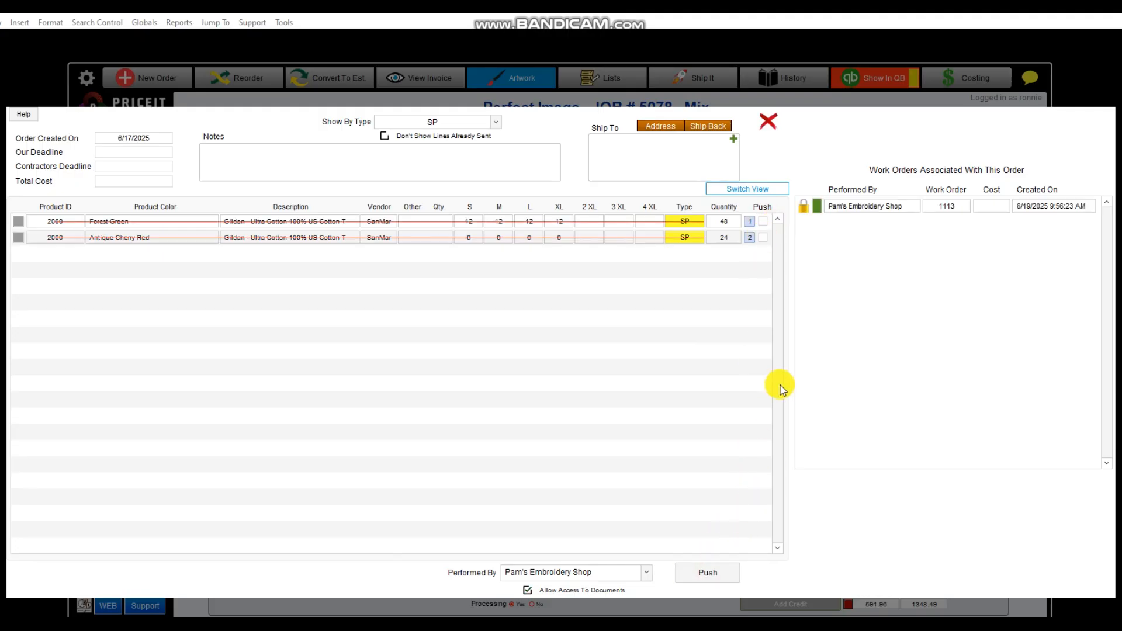
Open the new SP work order and add the order's left-chest screen print artwork to it.
{"action": "left_click", "coordinate": [819, 207]}
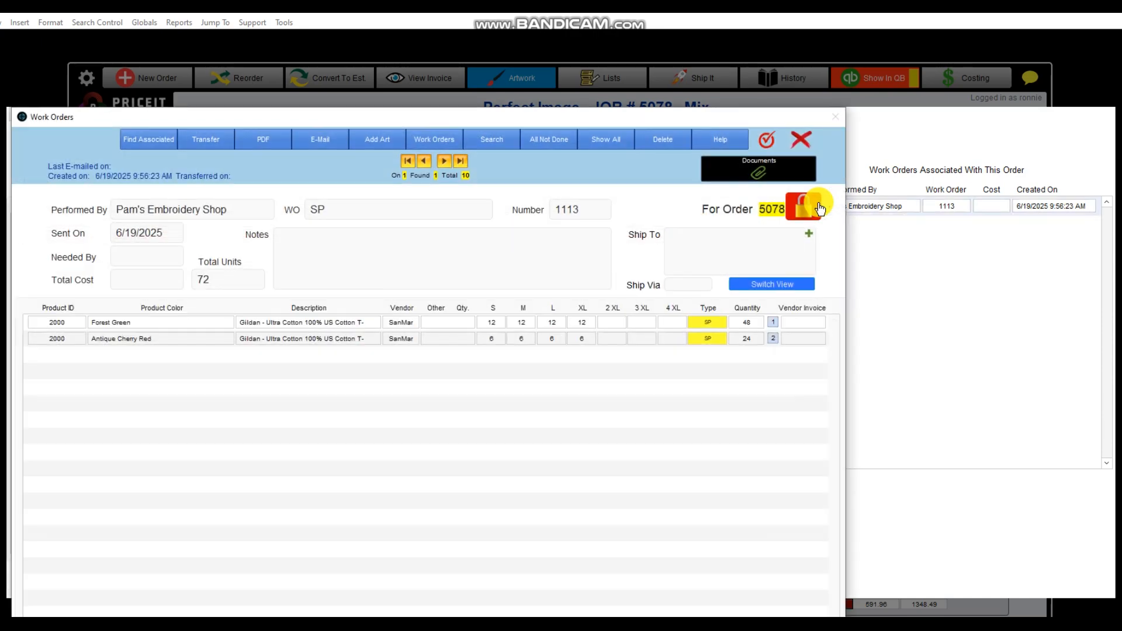
{"action": "left_click_drag", "start_coordinate": [601, 118], "coordinate": [722, 77]}
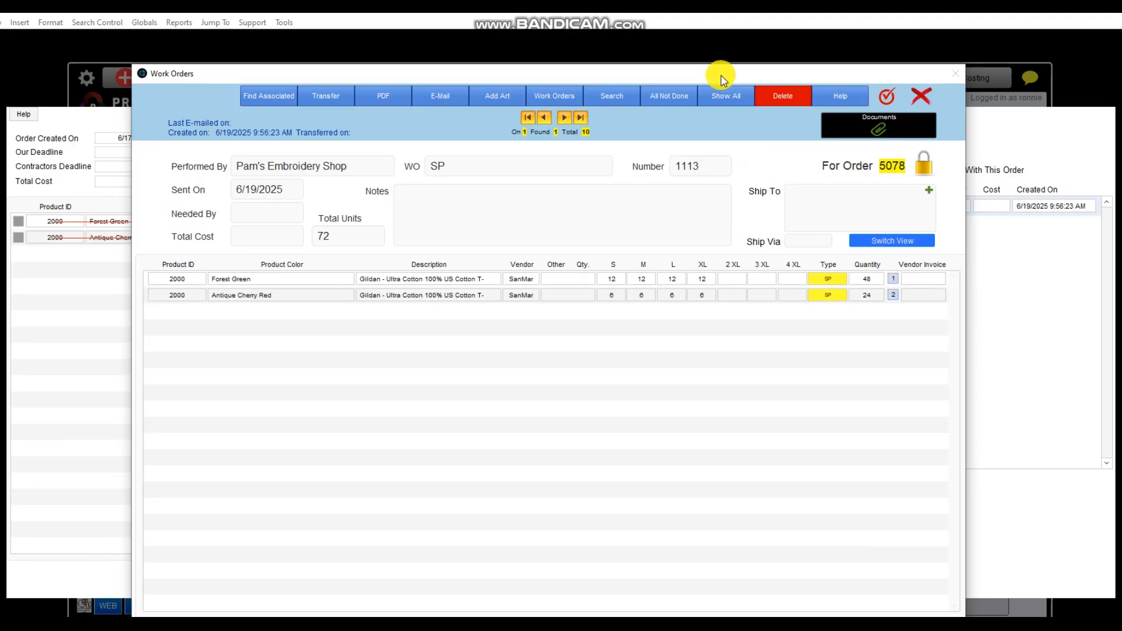
{"action": "left_click", "coordinate": [490, 99]}
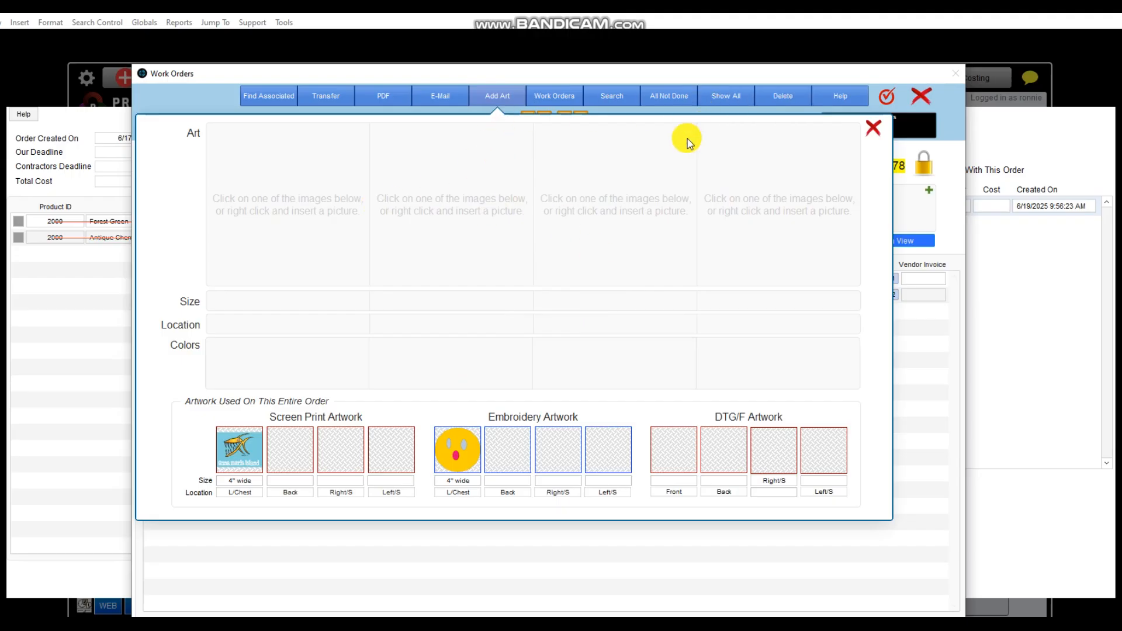
{"action": "left_click", "coordinate": [873, 126]}
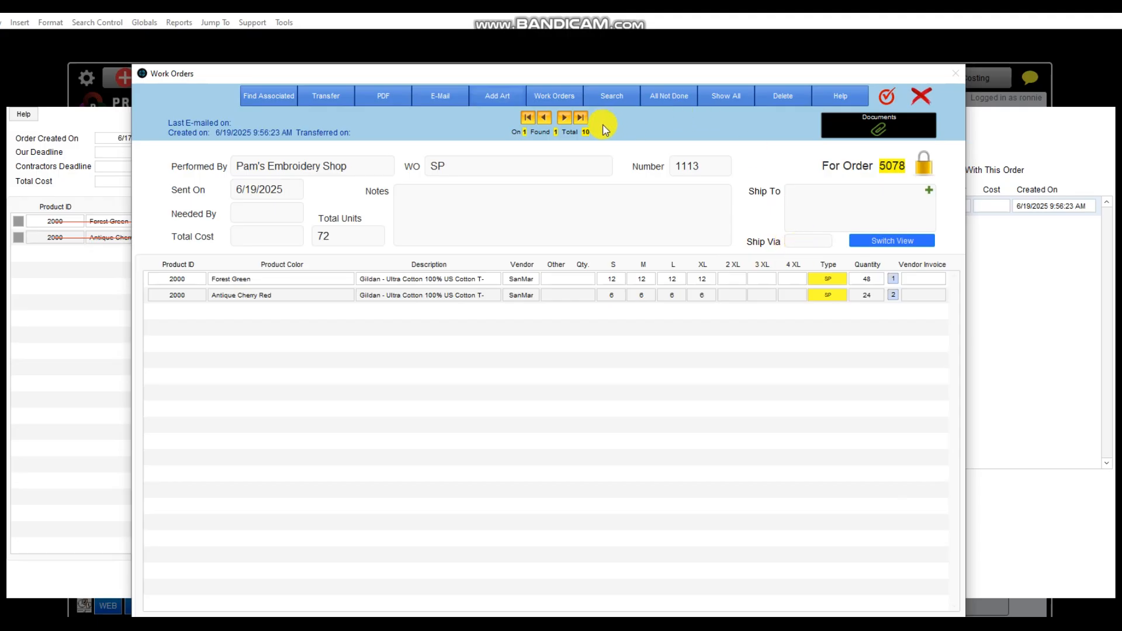
{"action": "left_click", "coordinate": [496, 99]}
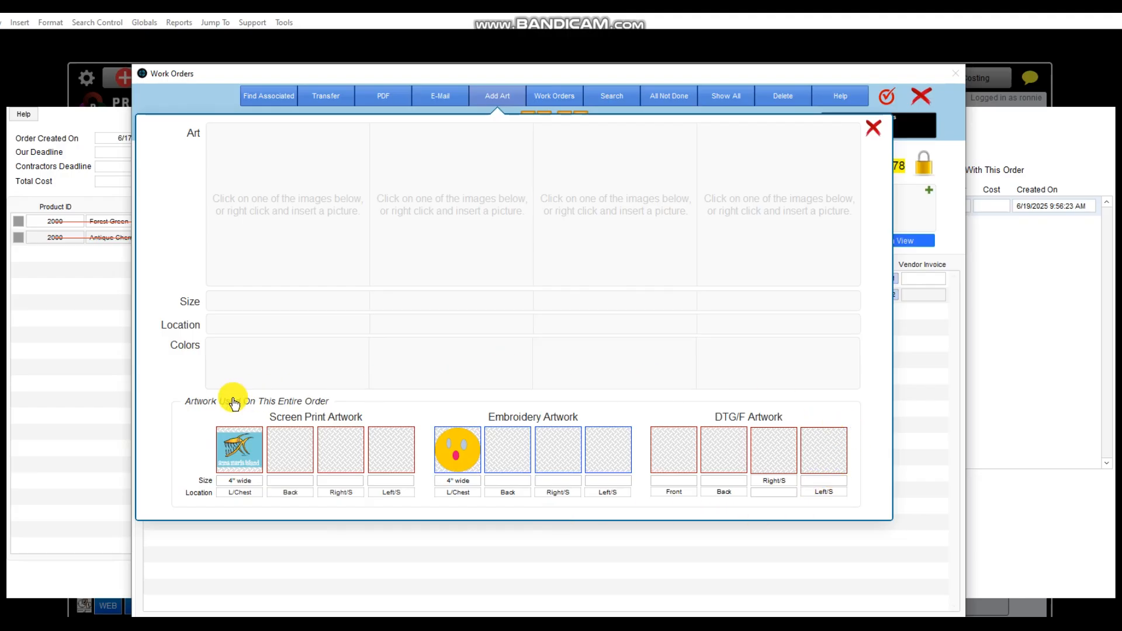
{"action": "left_click", "coordinate": [263, 472]}
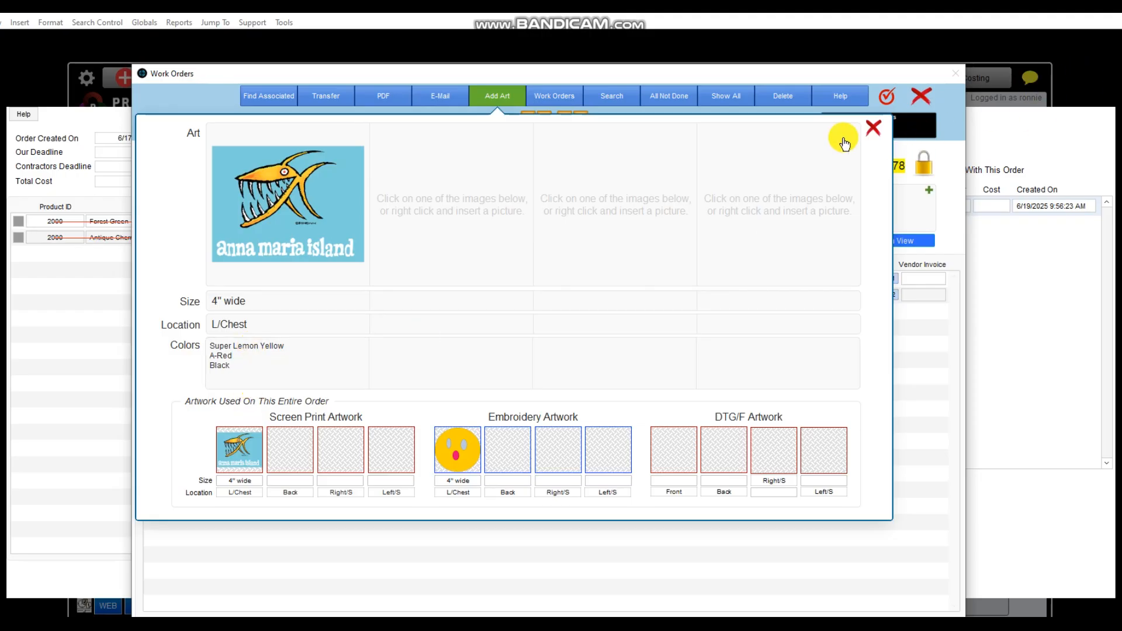
{"action": "left_click", "coordinate": [877, 133]}
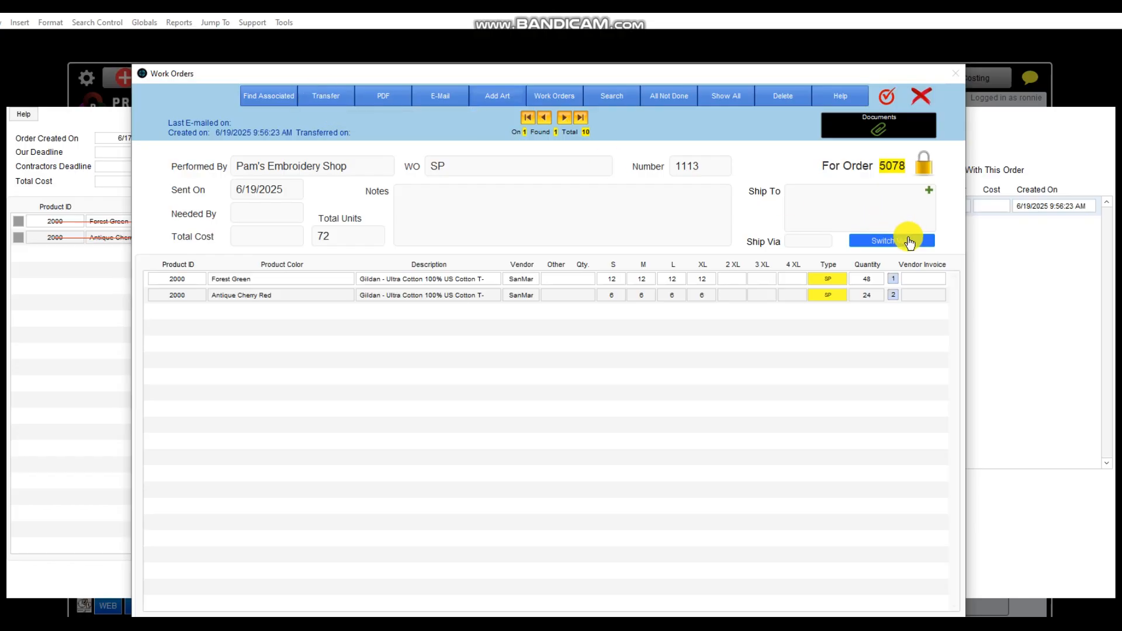
Set the SP work order's Ship To to the first saved Perfect Image address.
{"action": "left_click", "coordinate": [849, 203]}
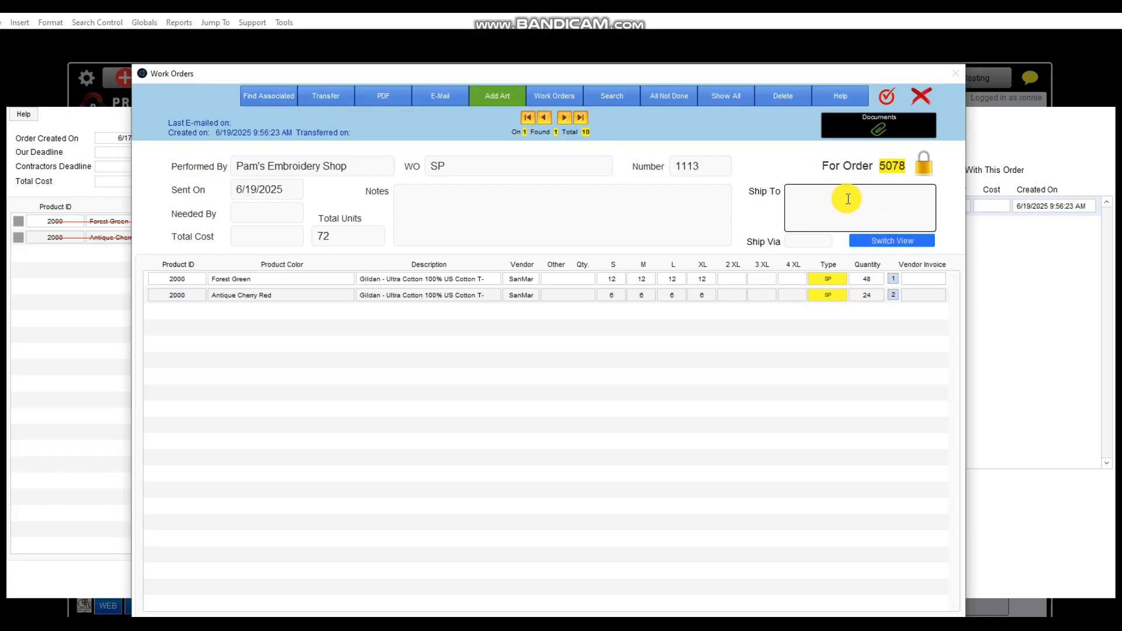
{"action": "left_click_drag", "start_coordinate": [965, 233], "coordinate": [962, 232]}
{"action": "left_click", "coordinate": [946, 218]}
{"action": "left_click", "coordinate": [932, 189]}
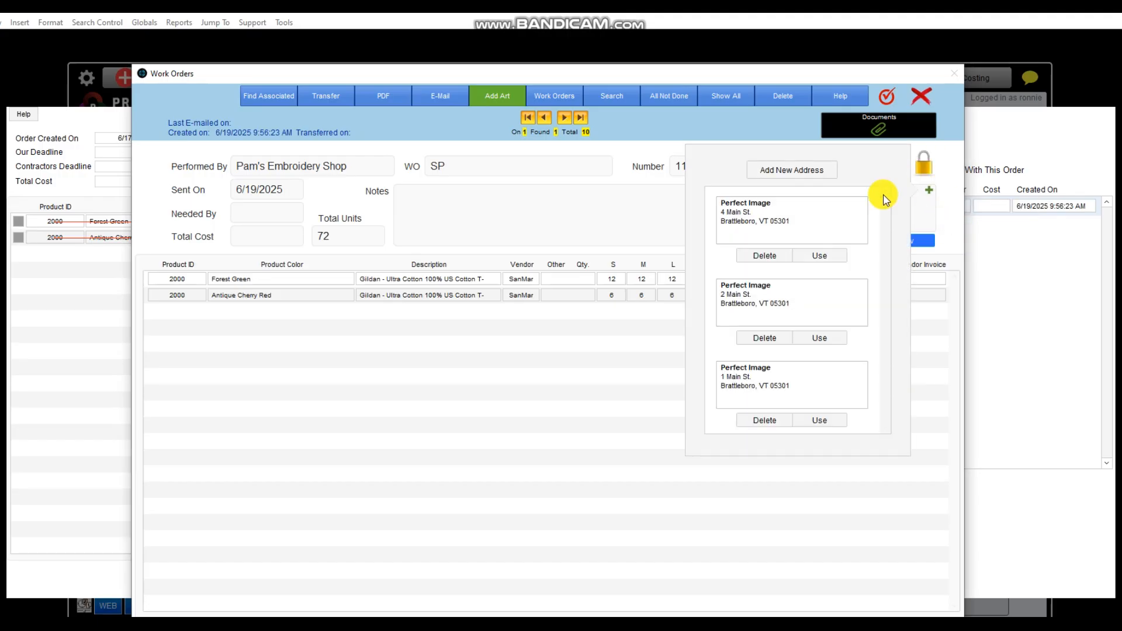
{"action": "left_click", "coordinate": [821, 257]}
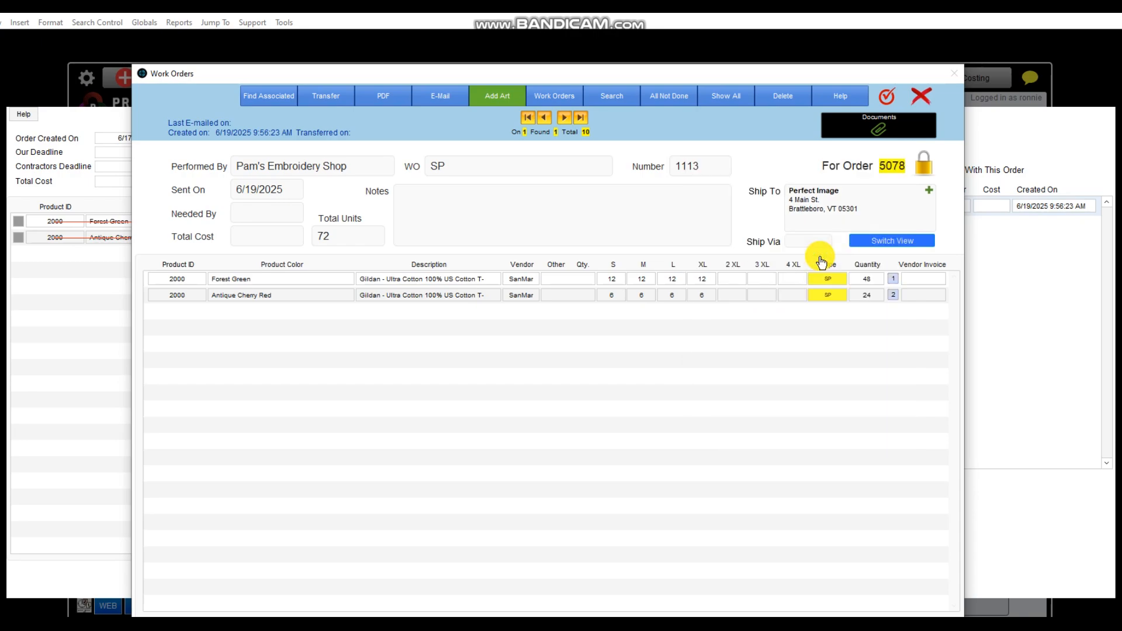
Transfer the work order as a Screen Print job with the Front.CDR document, approving the ship-to address, and close the work order.
{"action": "left_click", "coordinate": [338, 97]}
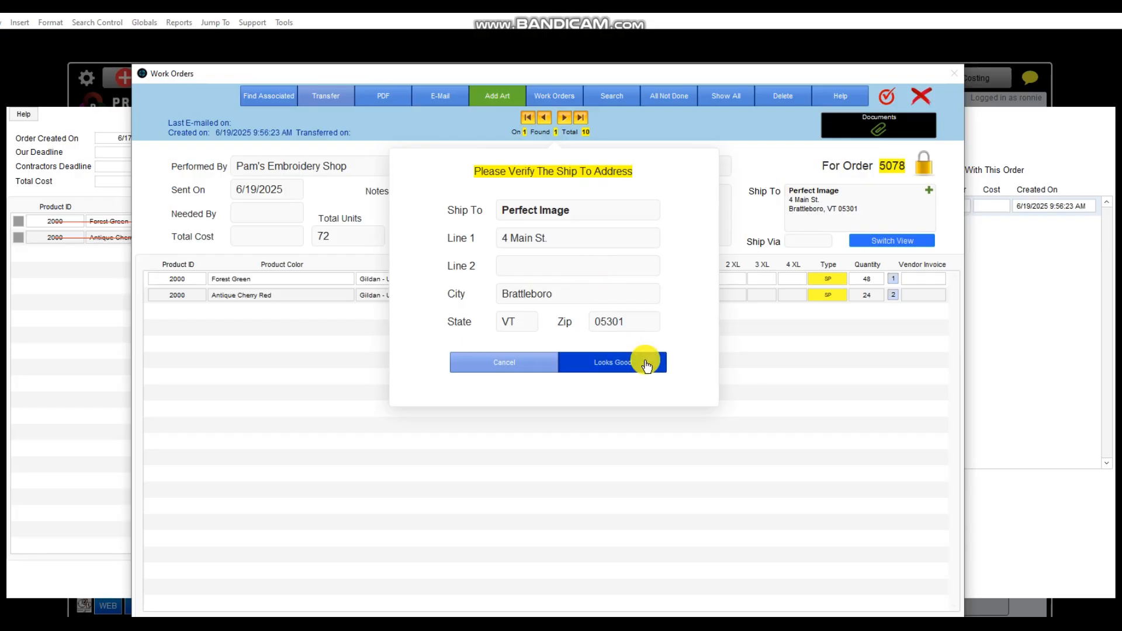
{"action": "left_click", "coordinate": [643, 363]}
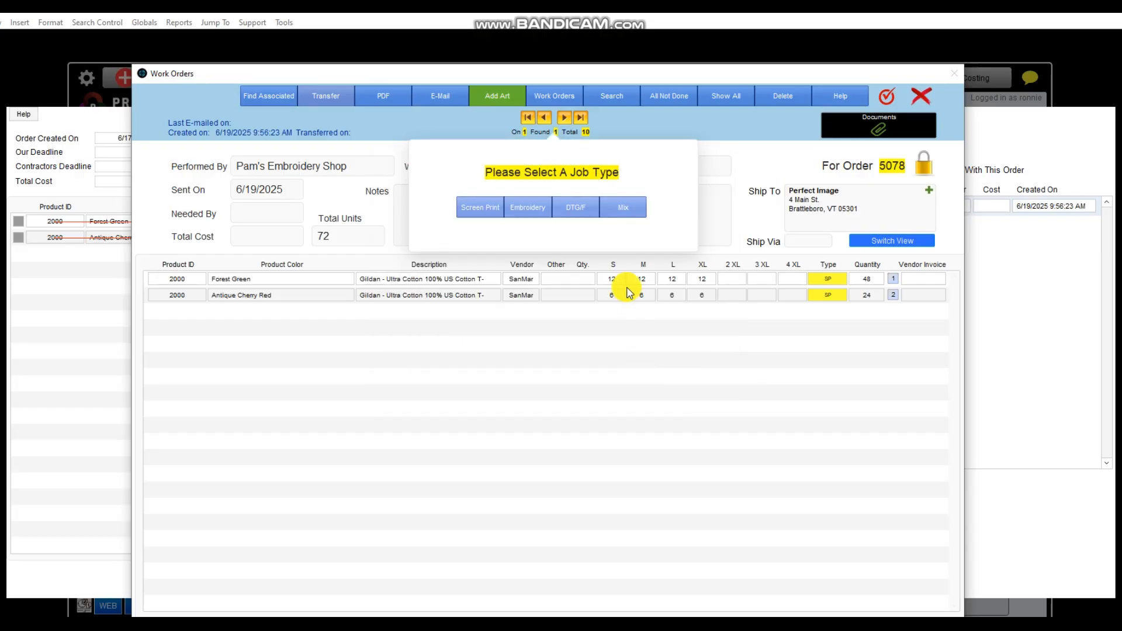
{"action": "left_click", "coordinate": [482, 208]}
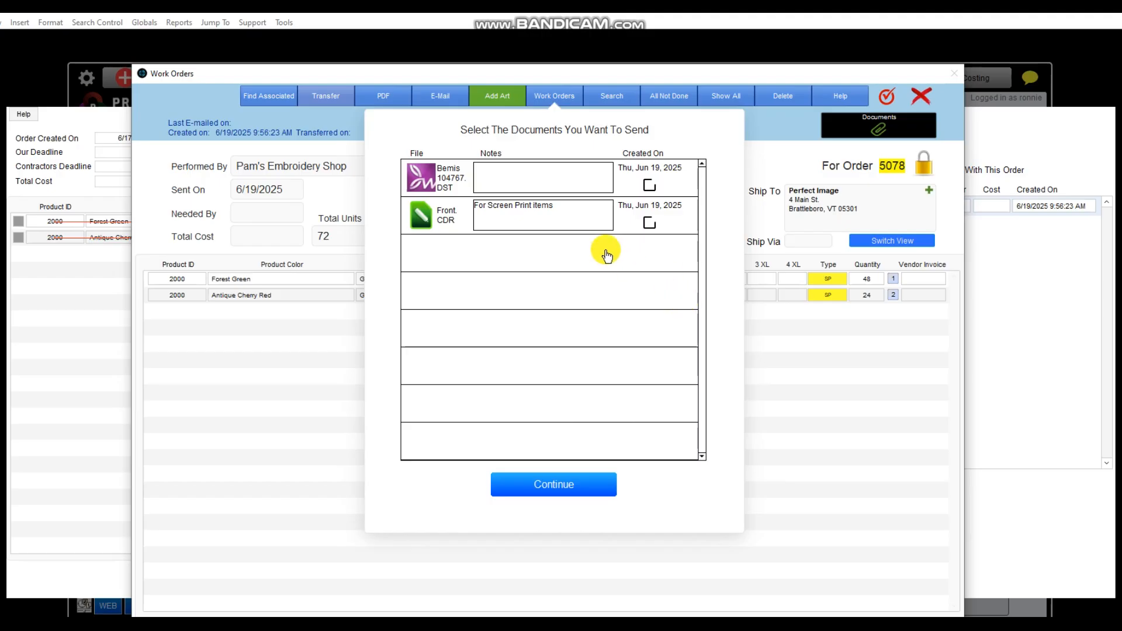
{"action": "left_click", "coordinate": [649, 223]}
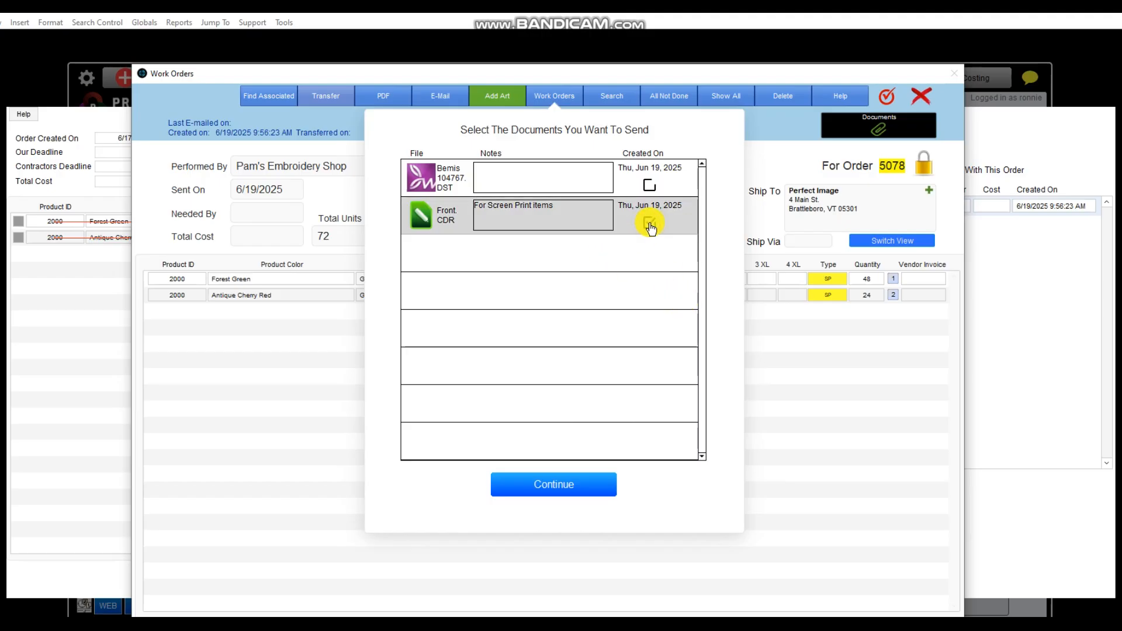
{"action": "left_click", "coordinate": [574, 484]}
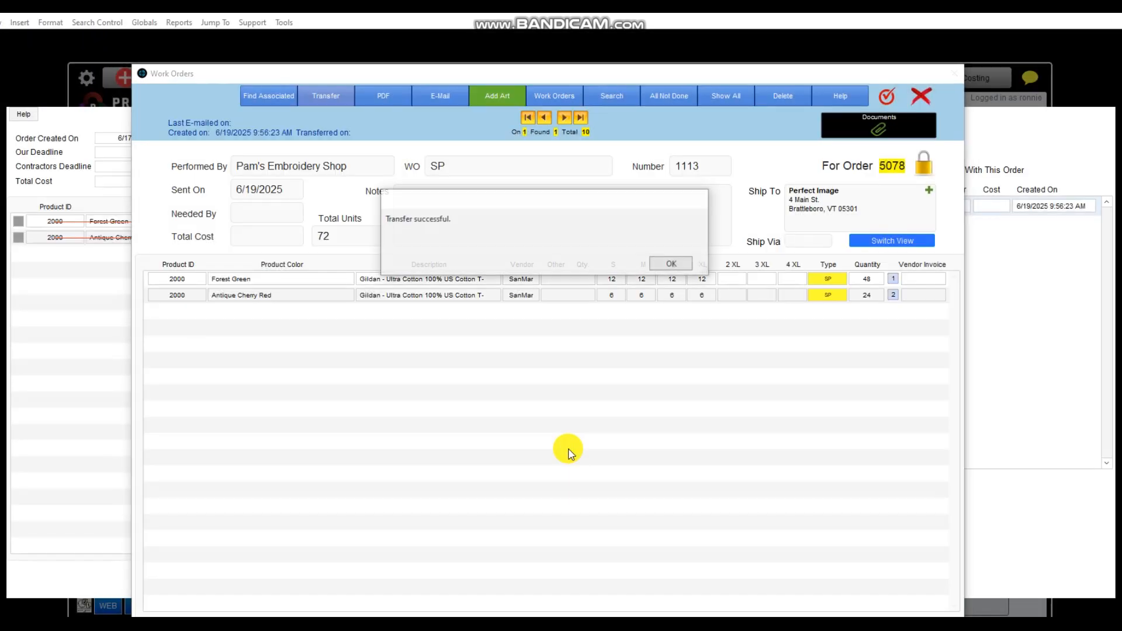
{"action": "left_click", "coordinate": [677, 264]}
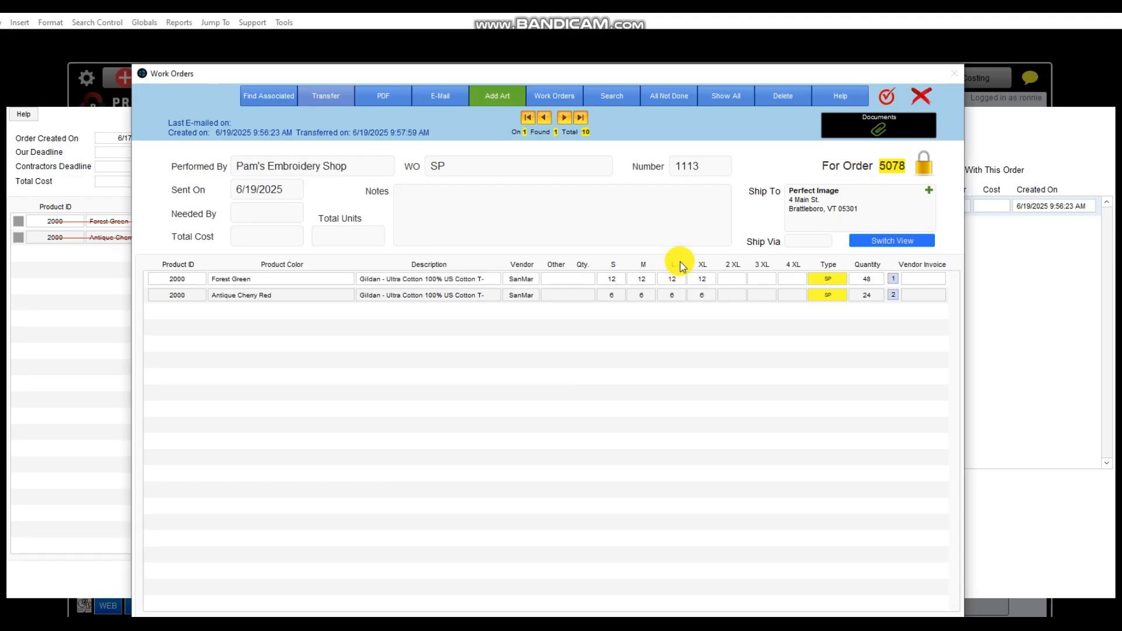
{"action": "left_click", "coordinate": [923, 104]}
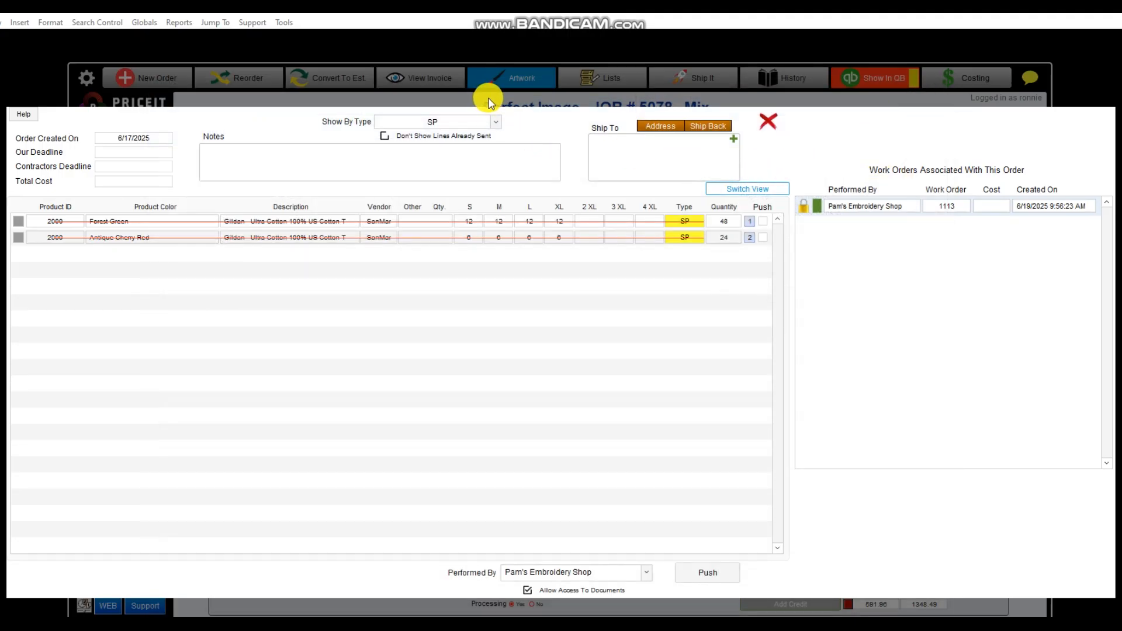
Show only the EMB lines and push both black F170 hoodie lines to Pam's Embroidery Shop.
{"action": "left_click", "coordinate": [495, 121]}
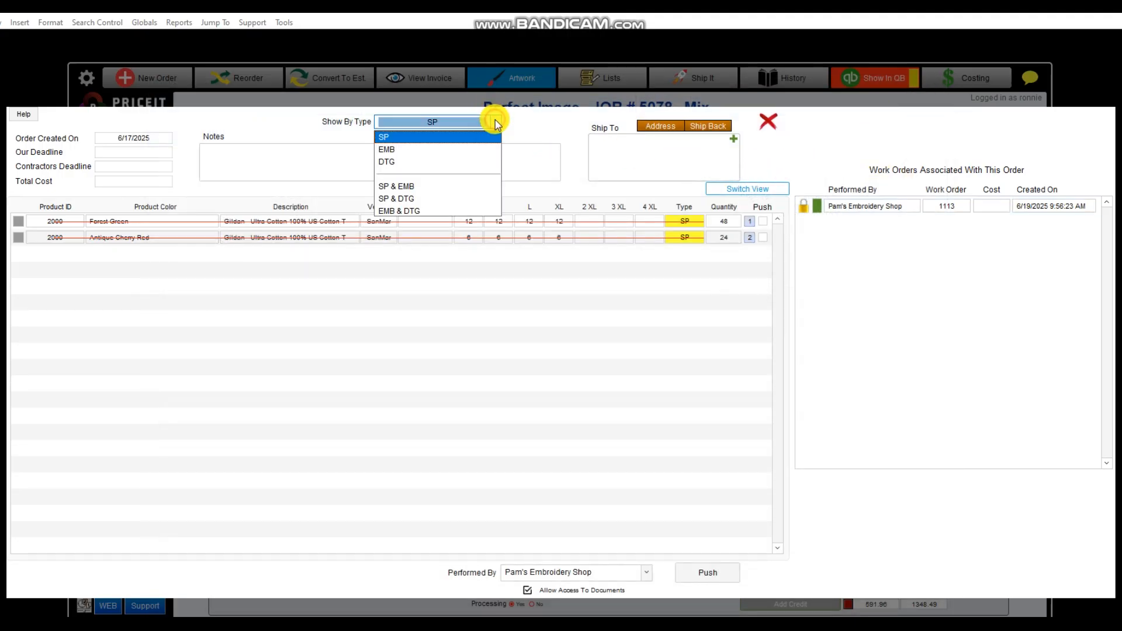
{"action": "left_click", "coordinate": [444, 151]}
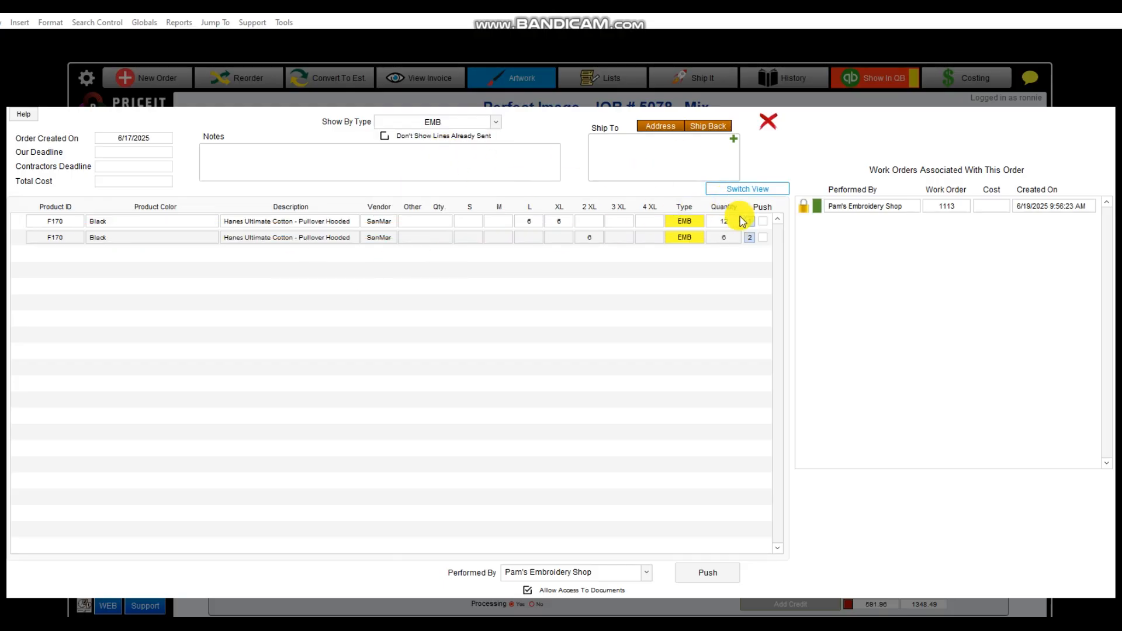
{"action": "left_click", "coordinate": [763, 224]}
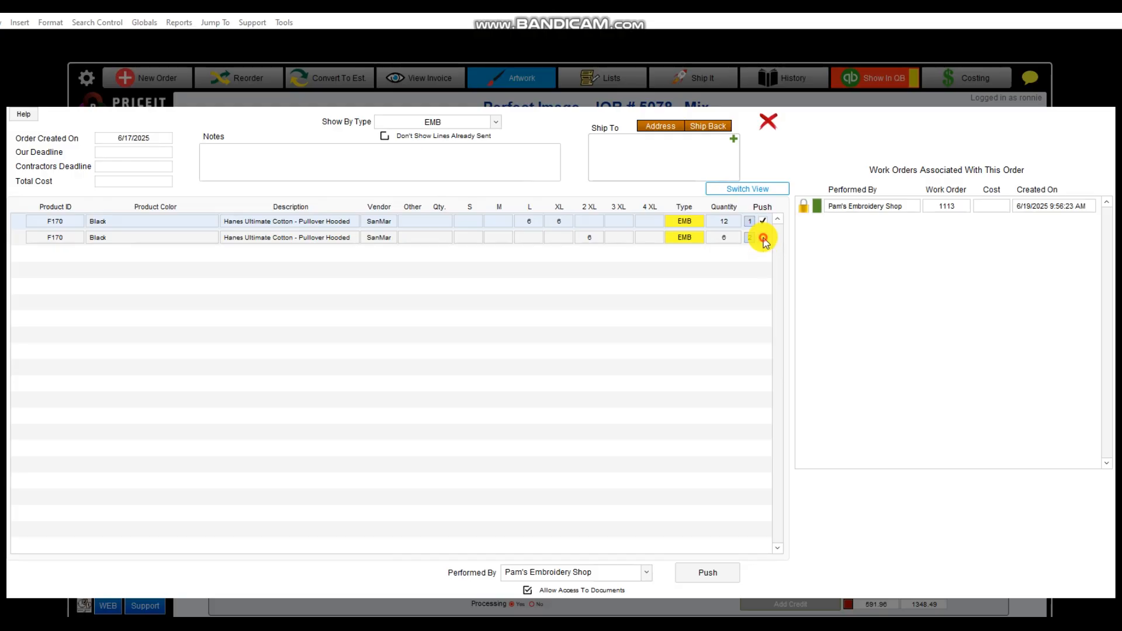
{"action": "left_click", "coordinate": [762, 237]}
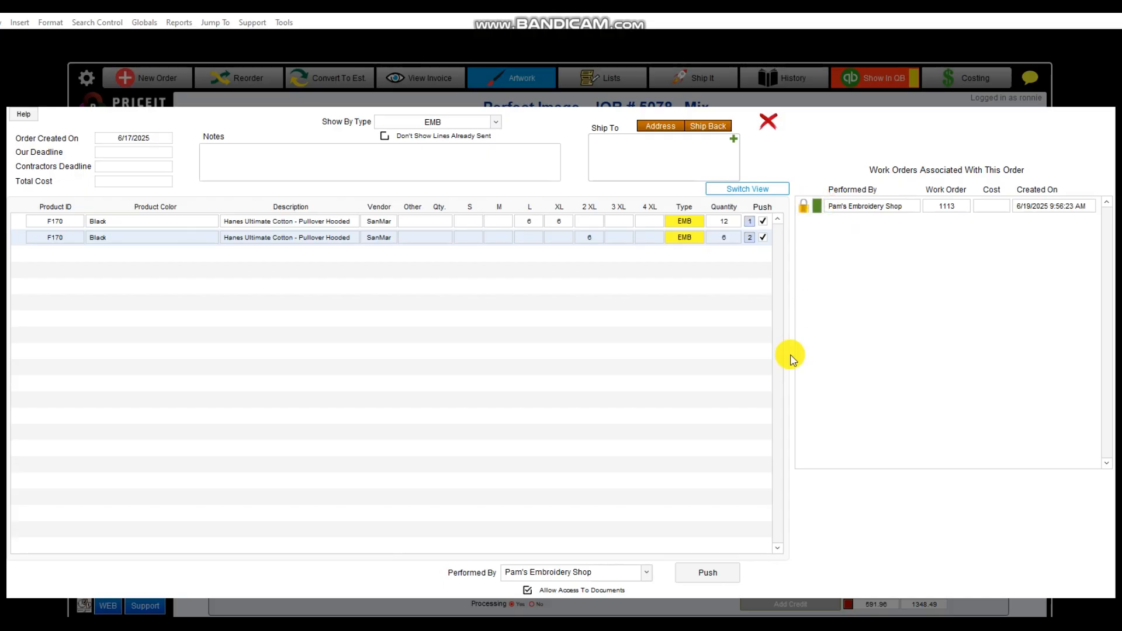
{"action": "left_click", "coordinate": [719, 573]}
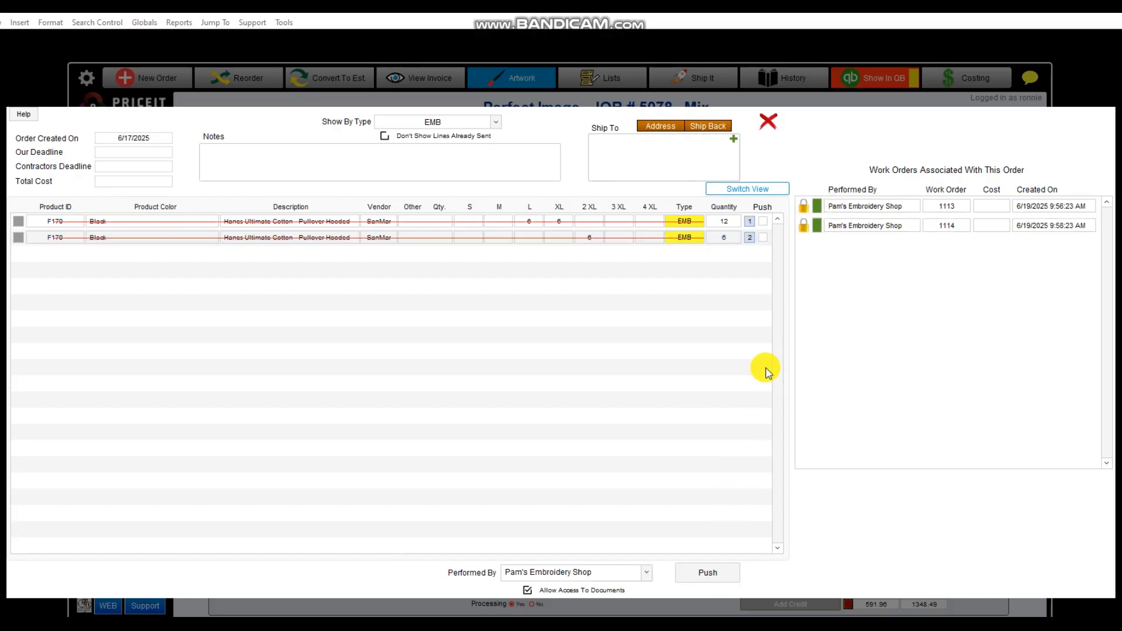
Open the new EMB work order and add the order's left-chest embroidery artwork to it.
{"action": "left_click", "coordinate": [816, 228]}
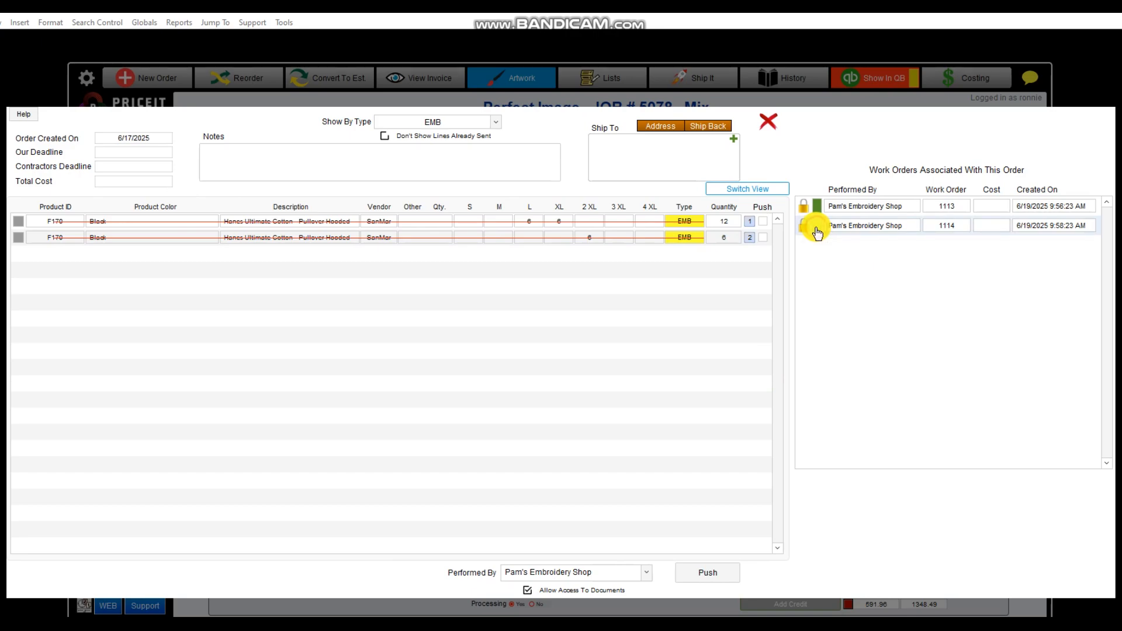
{"action": "left_click_drag", "start_coordinate": [627, 118], "coordinate": [746, 93]}
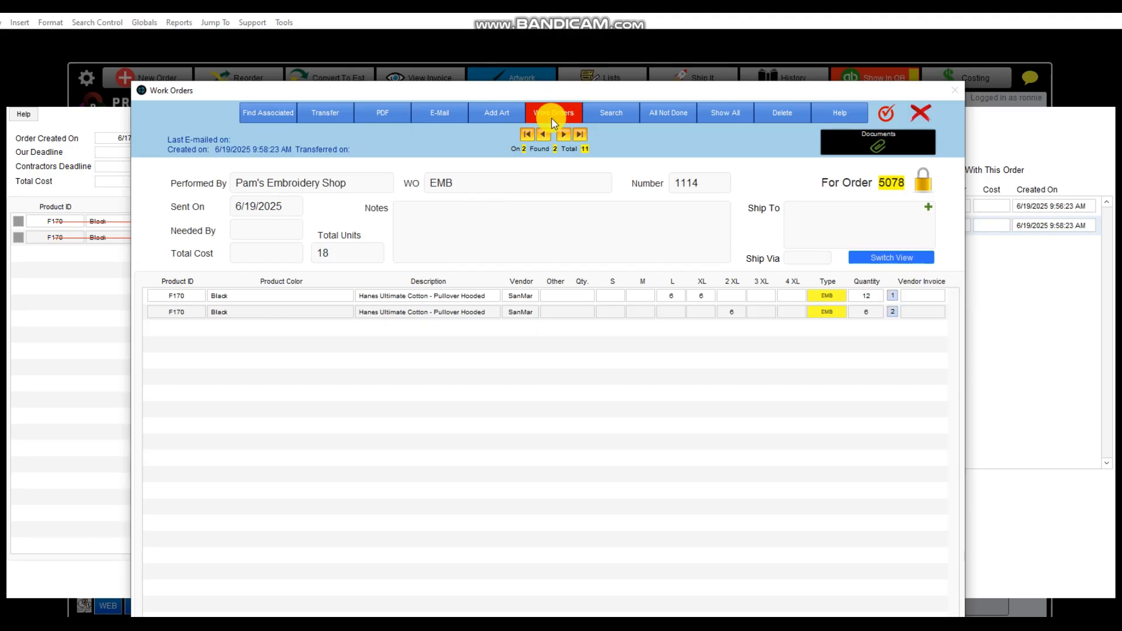
{"action": "left_click", "coordinate": [495, 113]}
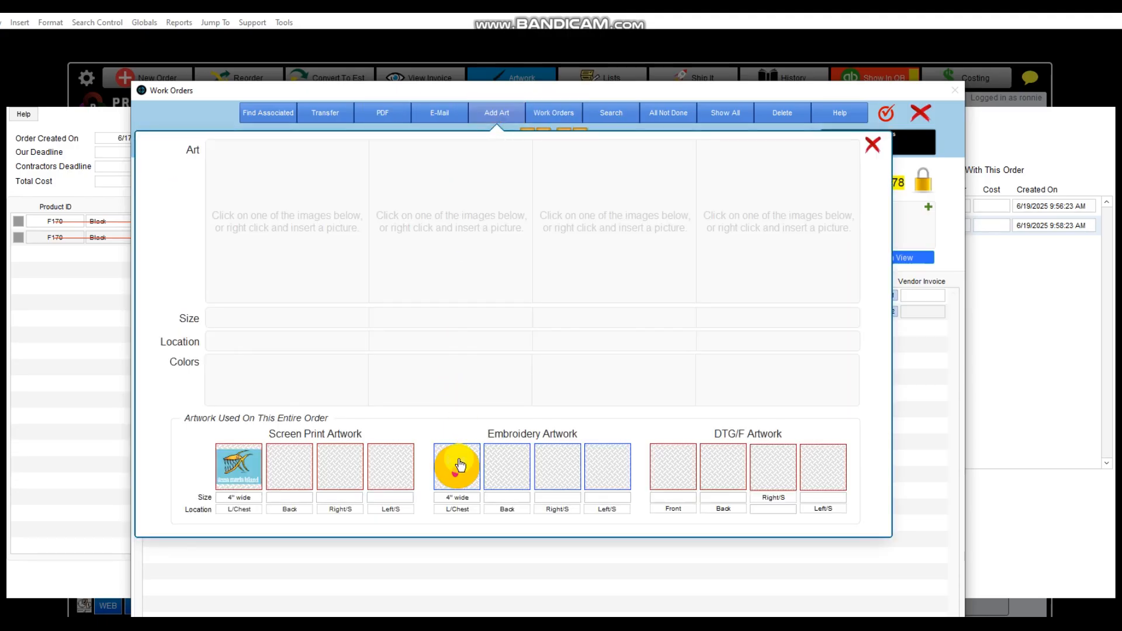
{"action": "left_click", "coordinate": [460, 469]}
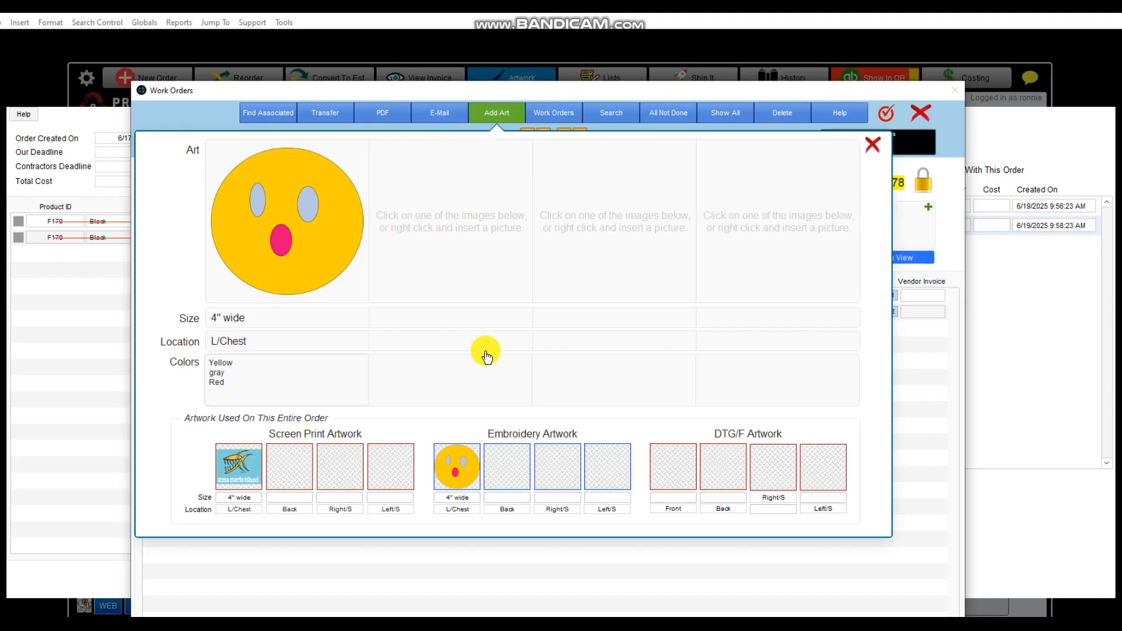
{"action": "left_click", "coordinate": [876, 143]}
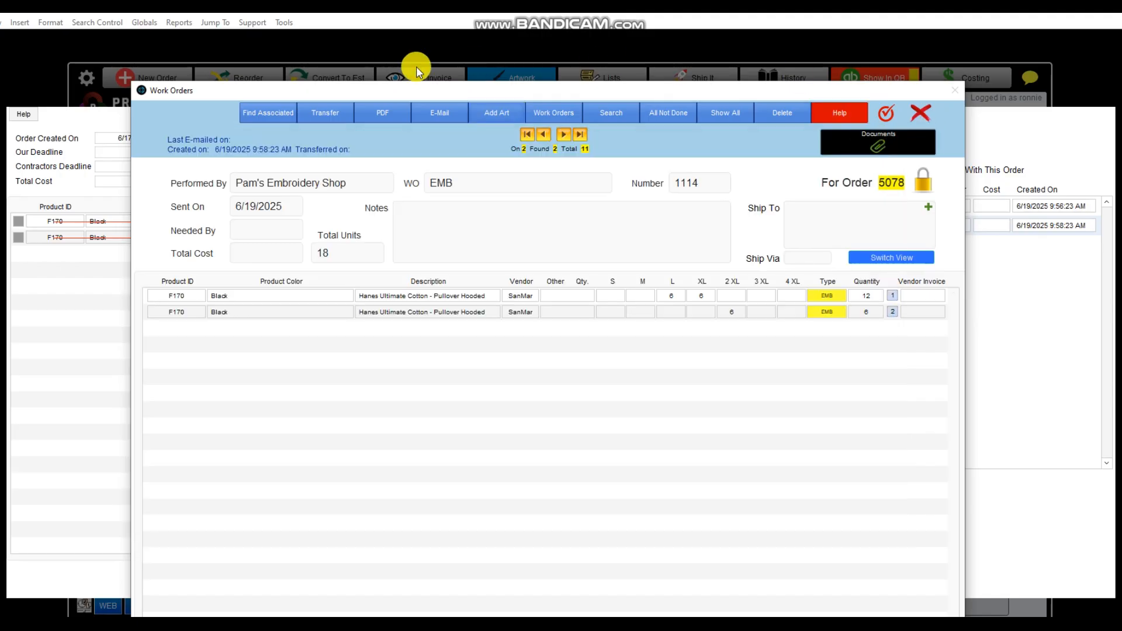
Enter the note "Hello from Vermont" on the EMB work order for Pam's Embroidery Shop.
{"action": "left_click", "coordinate": [472, 244]}
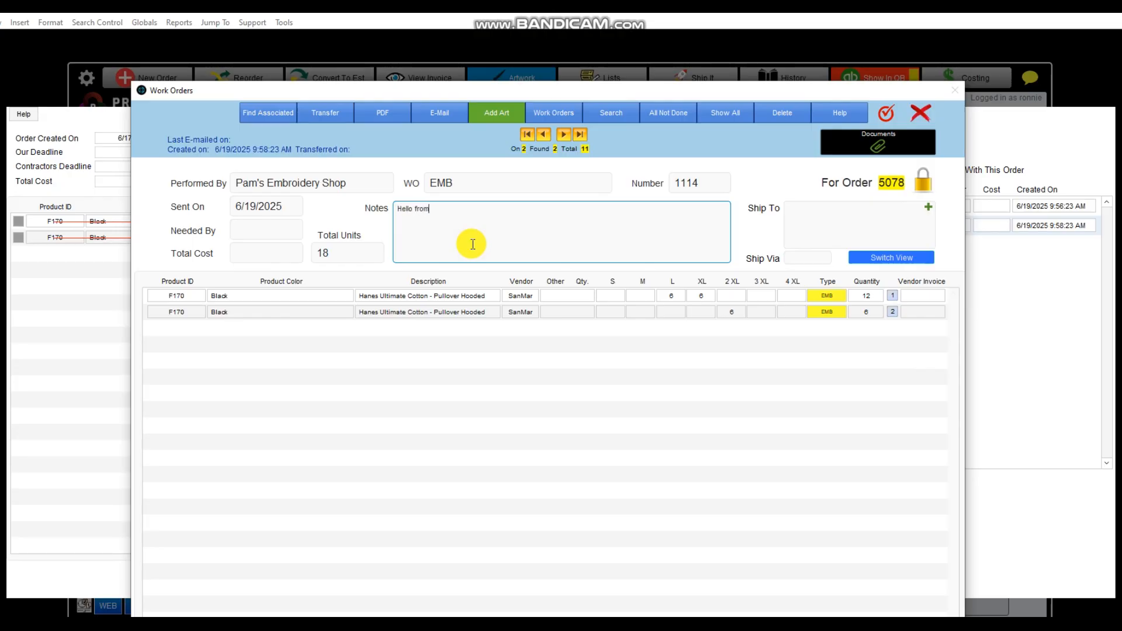
{"action": "type", "text": "ont"}
{"action": "left_click", "coordinate": [748, 233]}
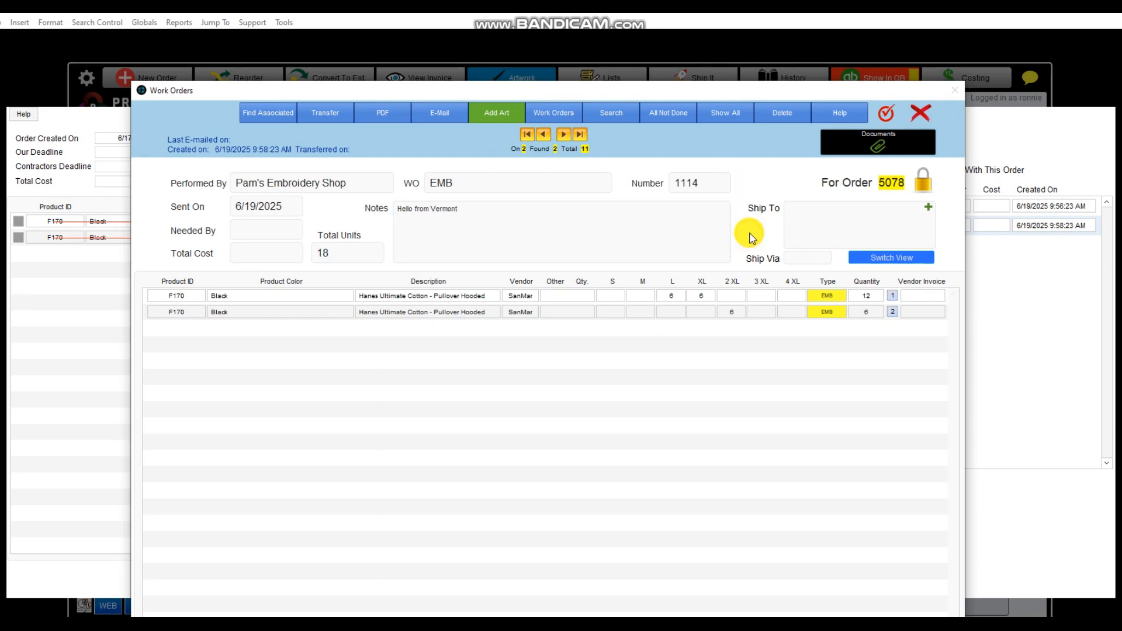
Transfer the work order as an Embroidery job with only the Bemis 104767.DST document, and close the work order.
{"action": "left_click", "coordinate": [319, 117]}
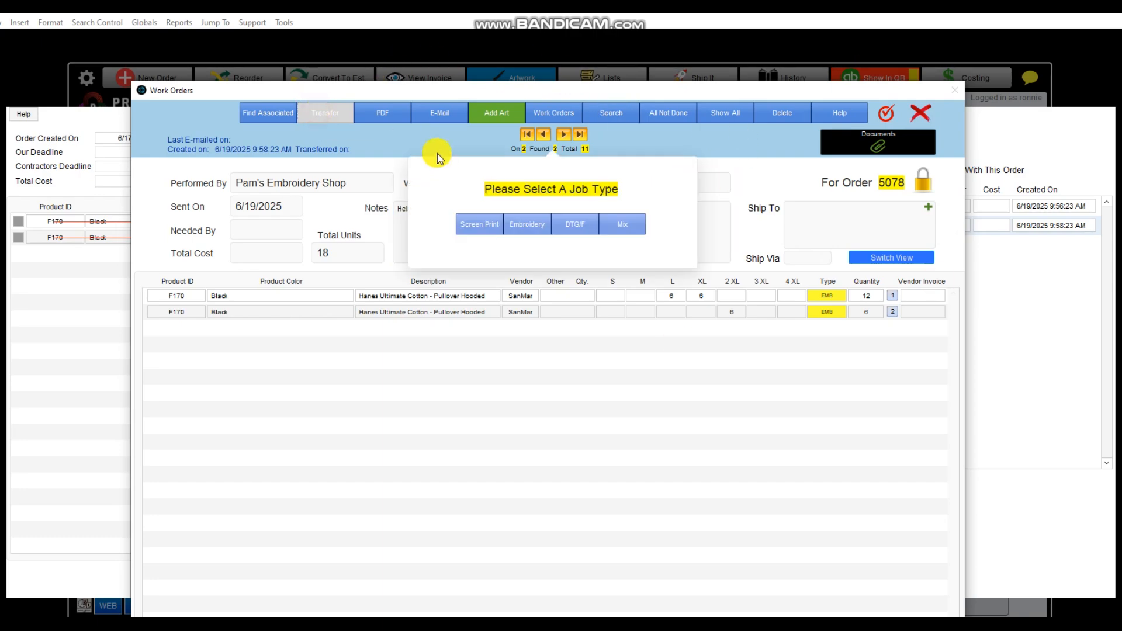
{"action": "left_click", "coordinate": [528, 231]}
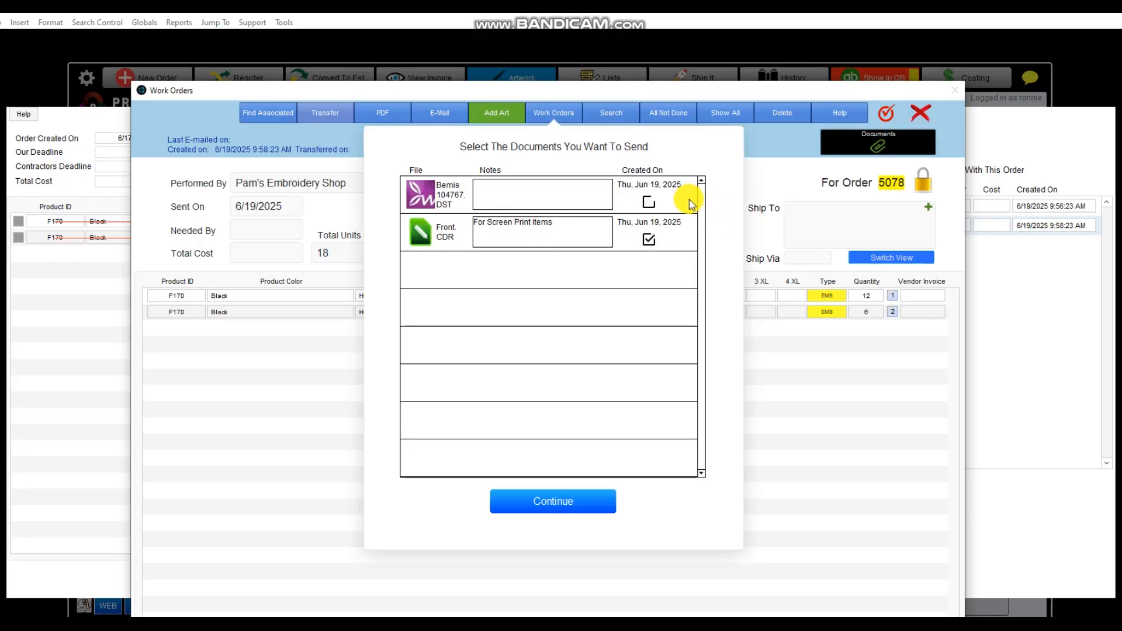
{"action": "left_click", "coordinate": [649, 240]}
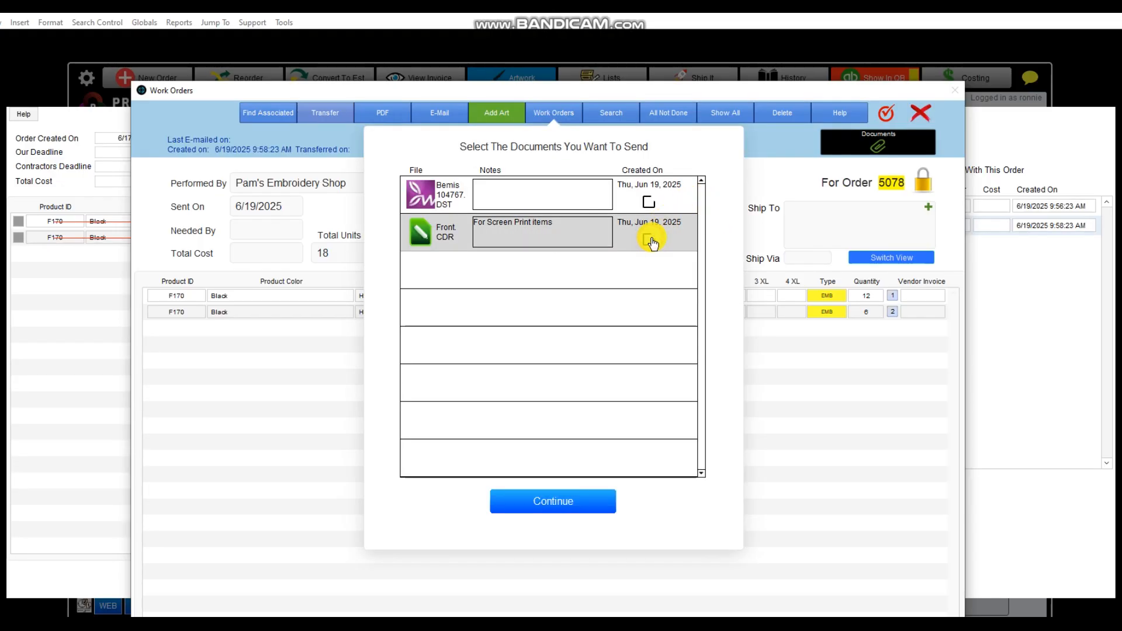
{"action": "left_click", "coordinate": [648, 201]}
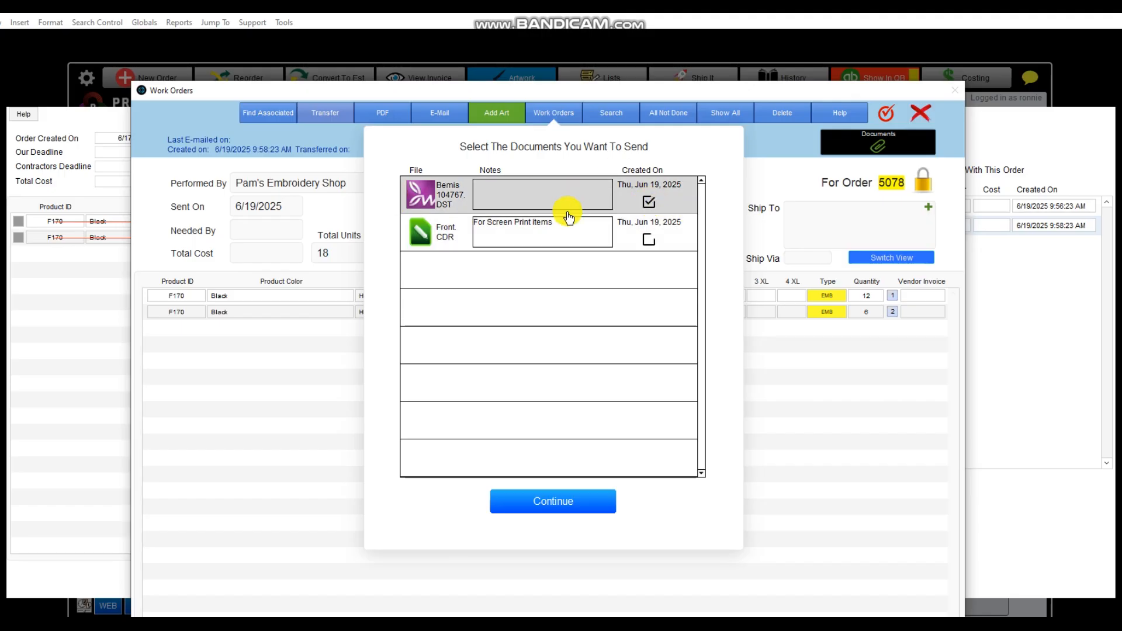
{"action": "left_click", "coordinate": [571, 501]}
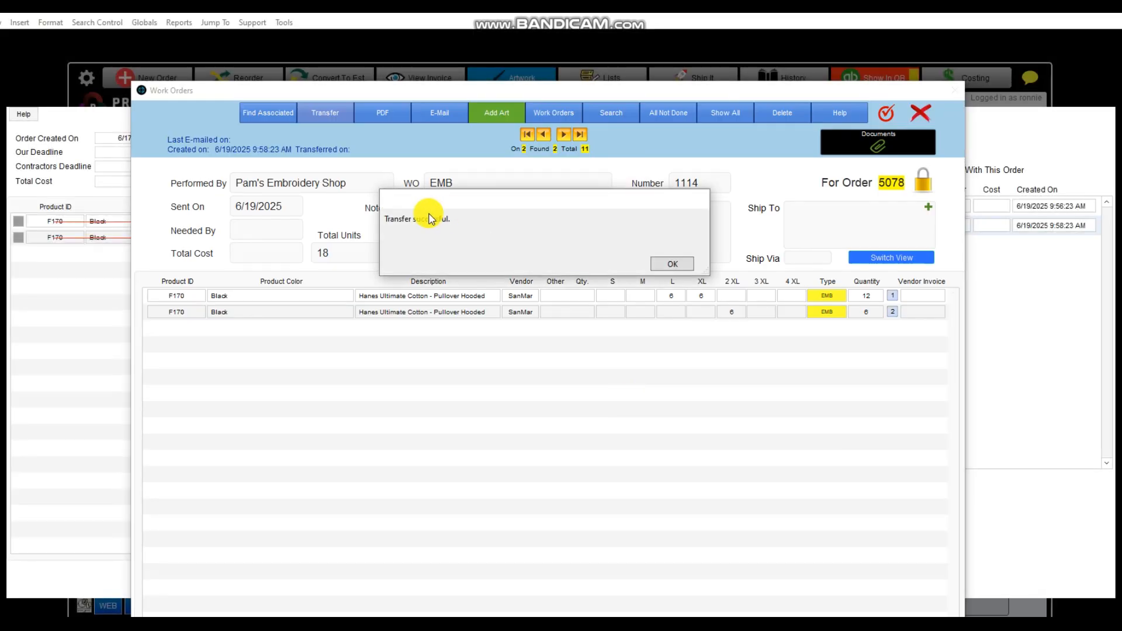
{"action": "left_click", "coordinate": [672, 263]}
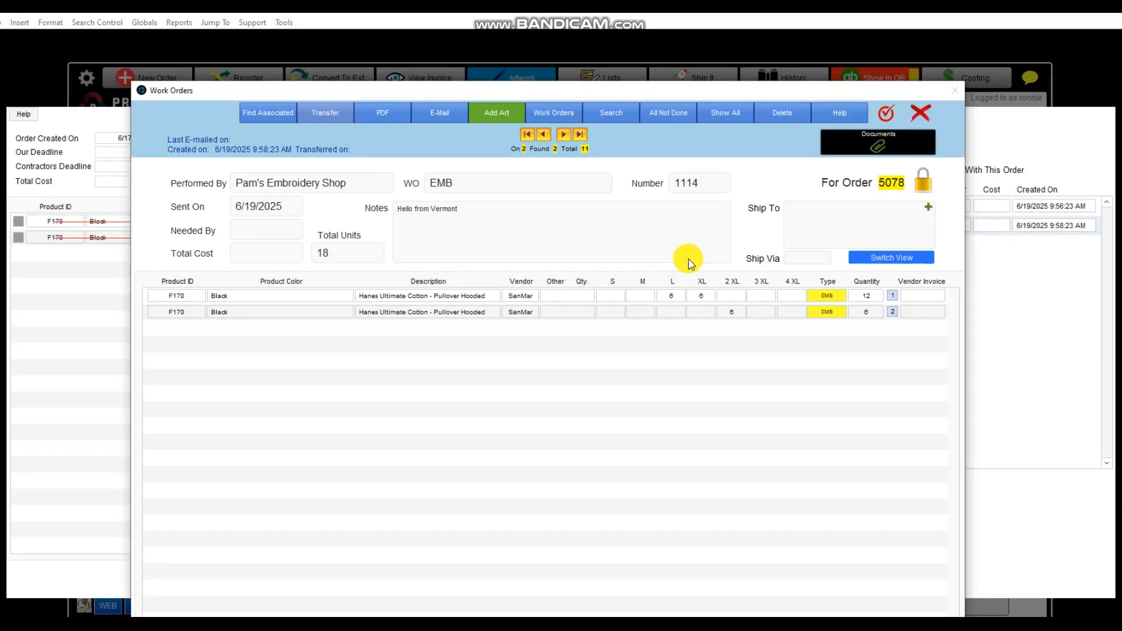
{"action": "left_click", "coordinate": [919, 124]}
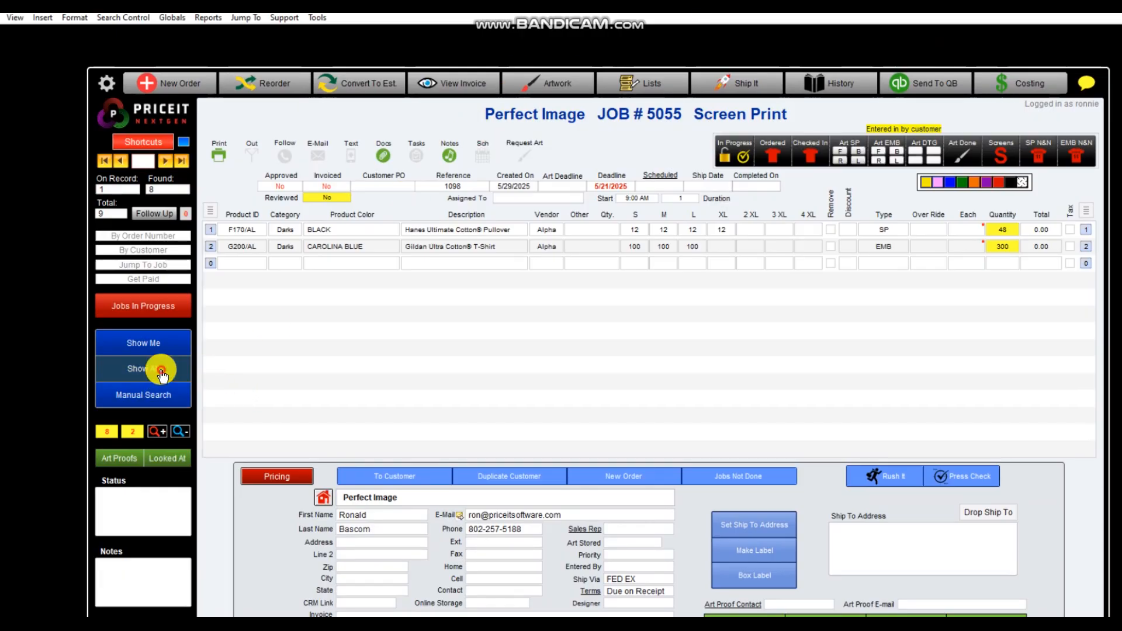
Go to the last order in the contractor's system and review the transferred embroidery job's notes and artwork.
{"action": "left_click", "coordinate": [182, 161]}
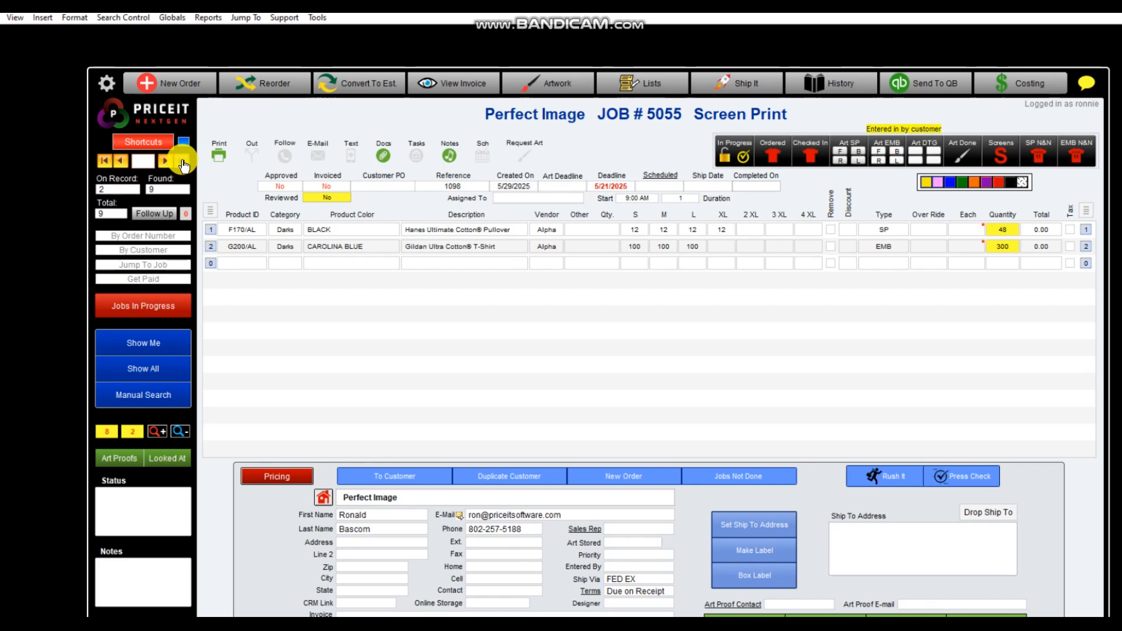
{"action": "left_click", "coordinate": [184, 164]}
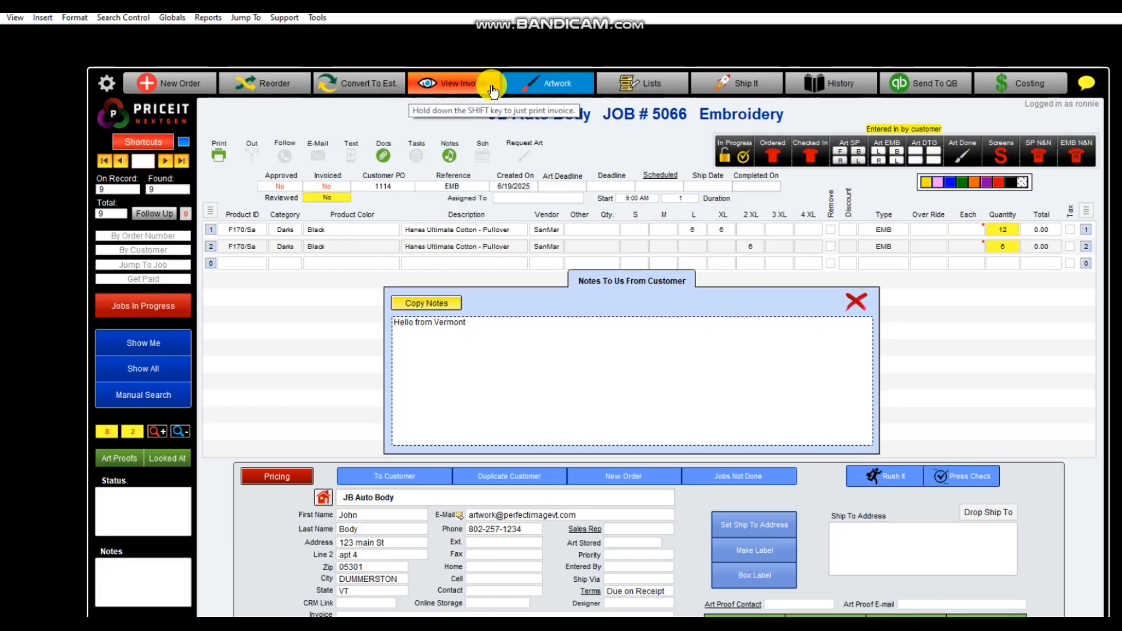
{"action": "left_click", "coordinate": [537, 83]}
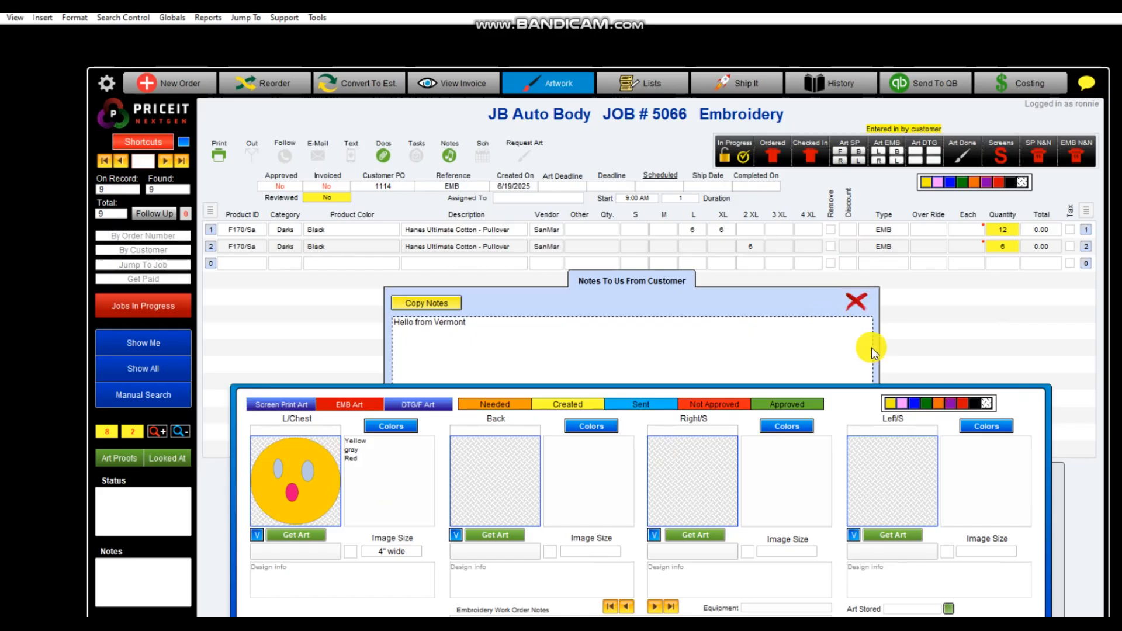
{"action": "left_click", "coordinate": [1081, 487]}
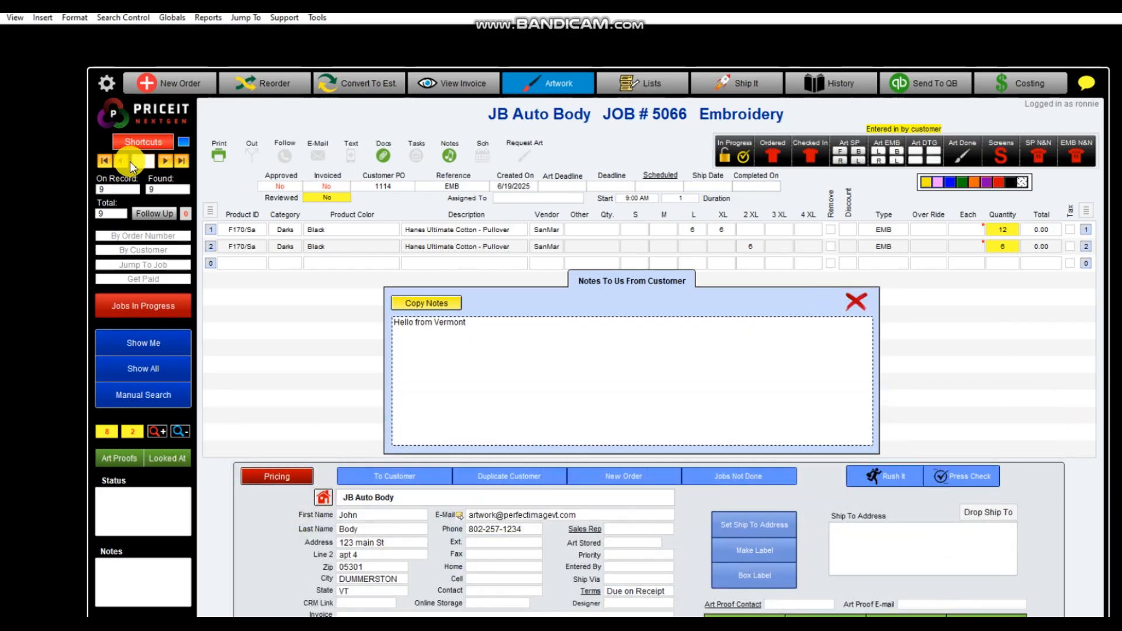
Go back to the preceding JB Auto Body screen print job and review its artwork.
{"action": "left_click", "coordinate": [123, 161]}
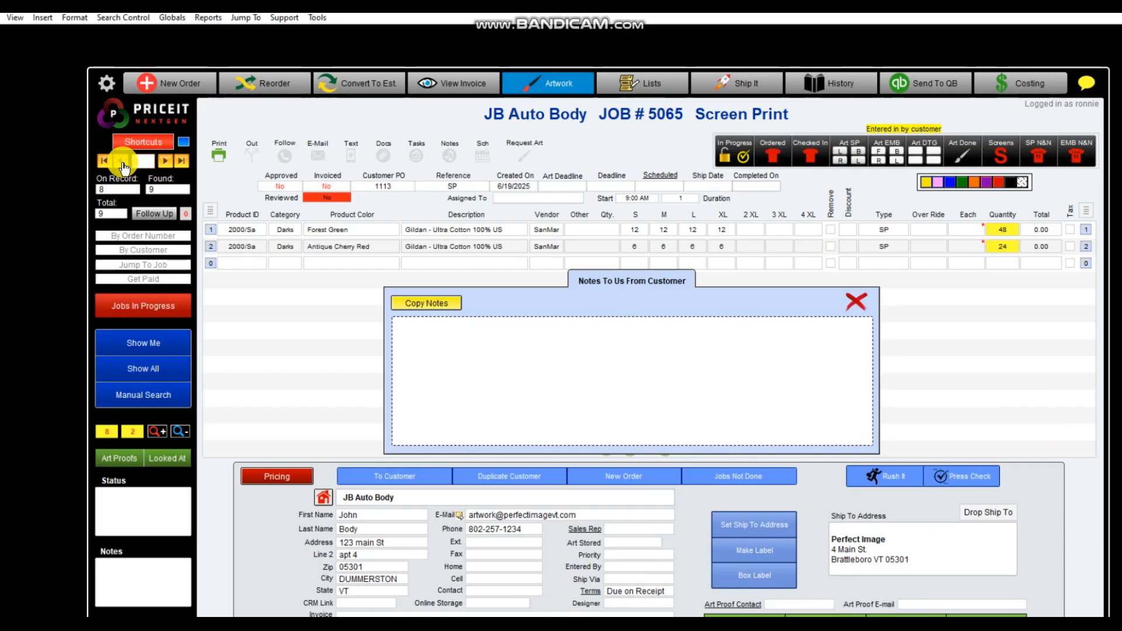
{"action": "left_click", "coordinate": [549, 88]}
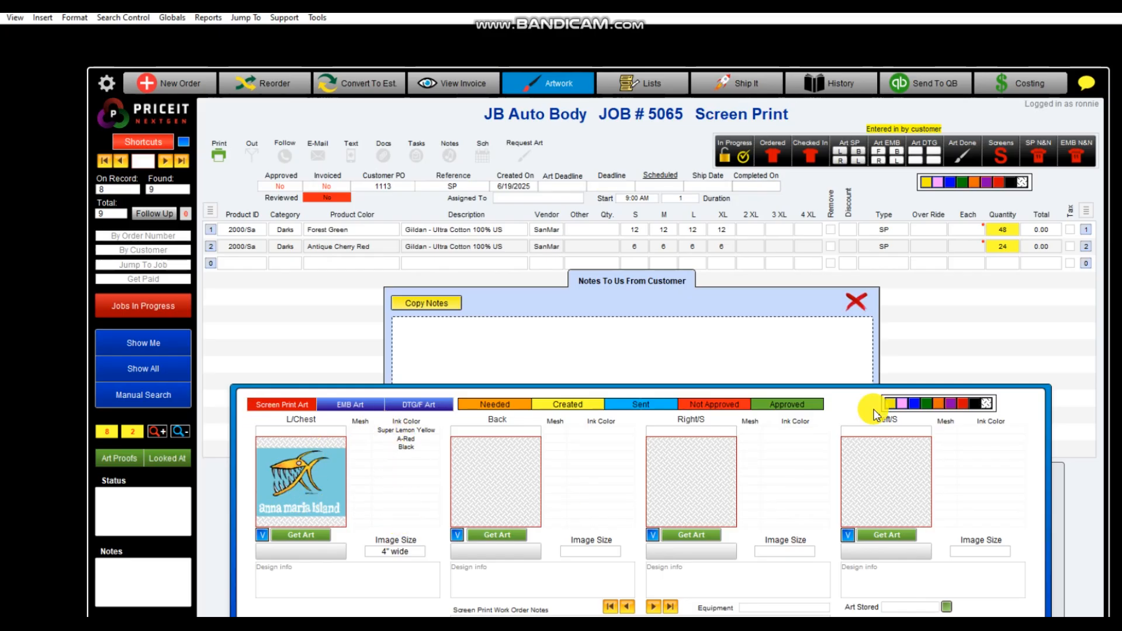
{"action": "left_click", "coordinate": [1087, 521]}
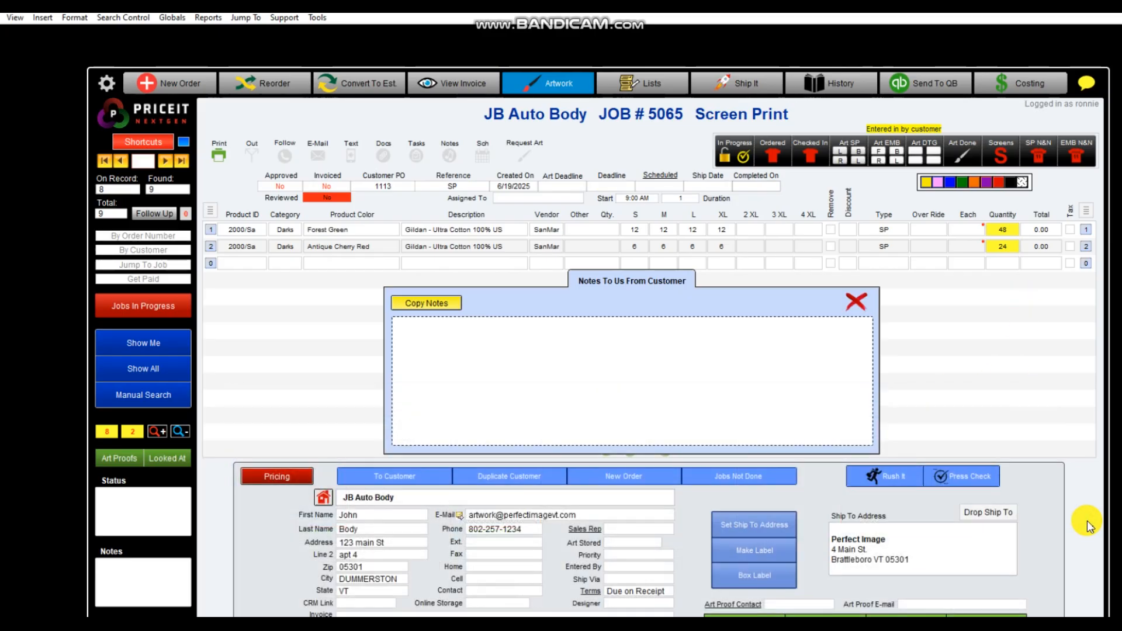